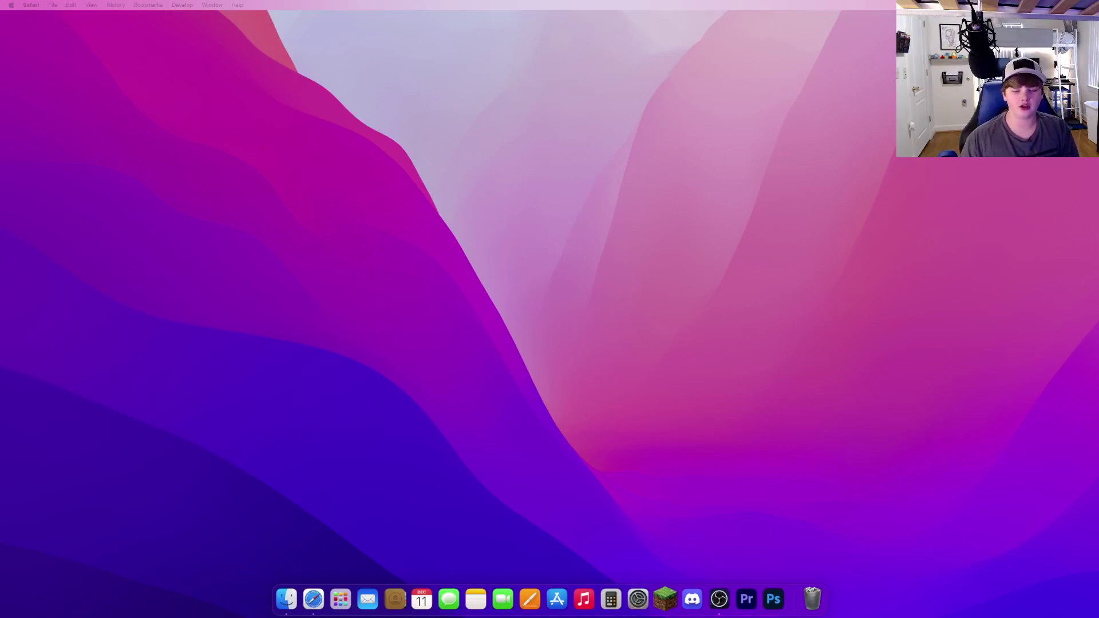
# - Launch Safari and run a Google search for 'java' from the address bar
pyautogui.click(313, 599)
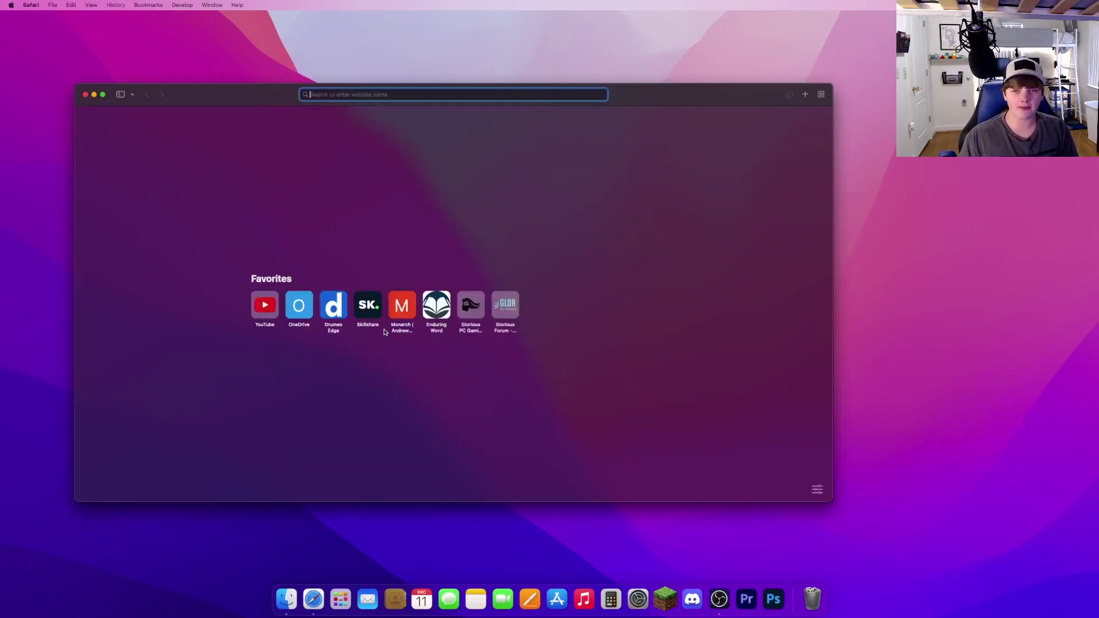
pyautogui.write('java')
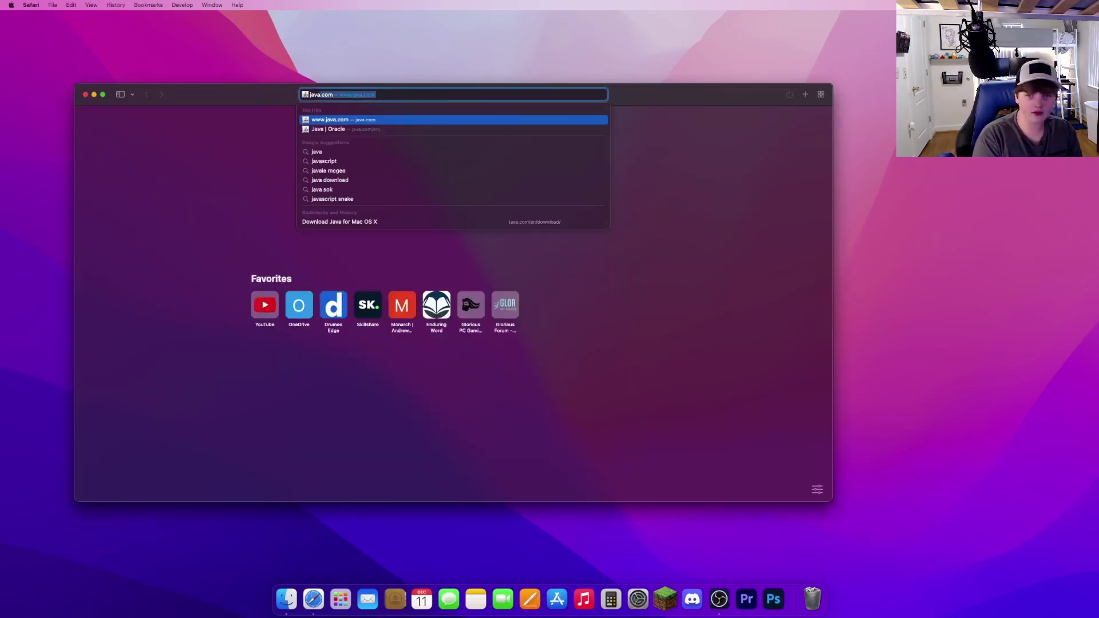
pyautogui.press('BackSpace')
pyautogui.press('Down')
pyautogui.press('Up')
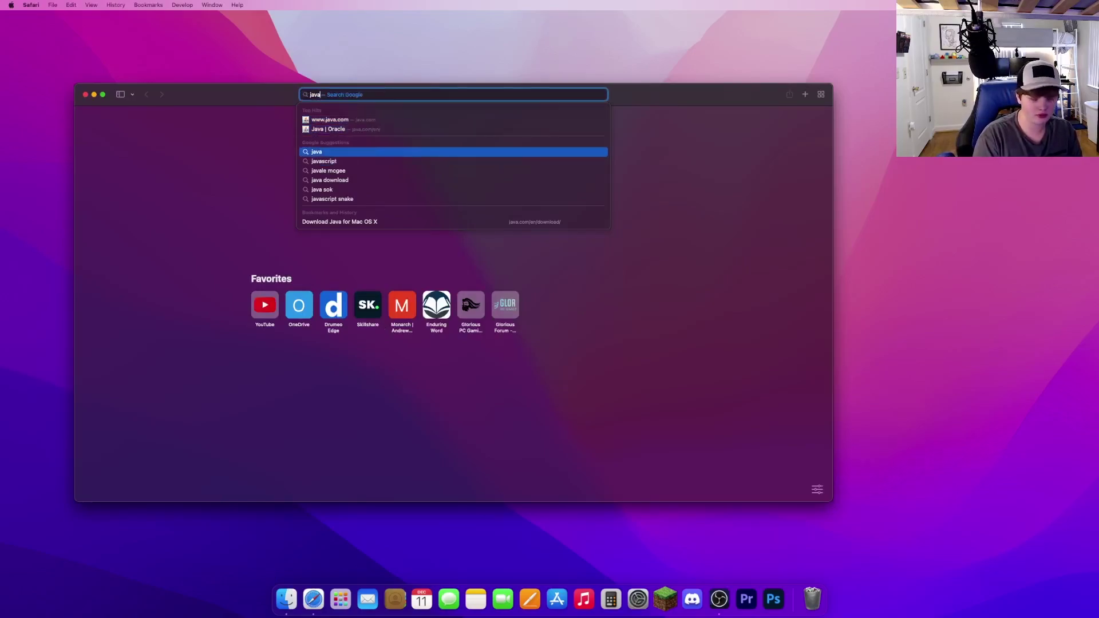
pyautogui.press('Return')
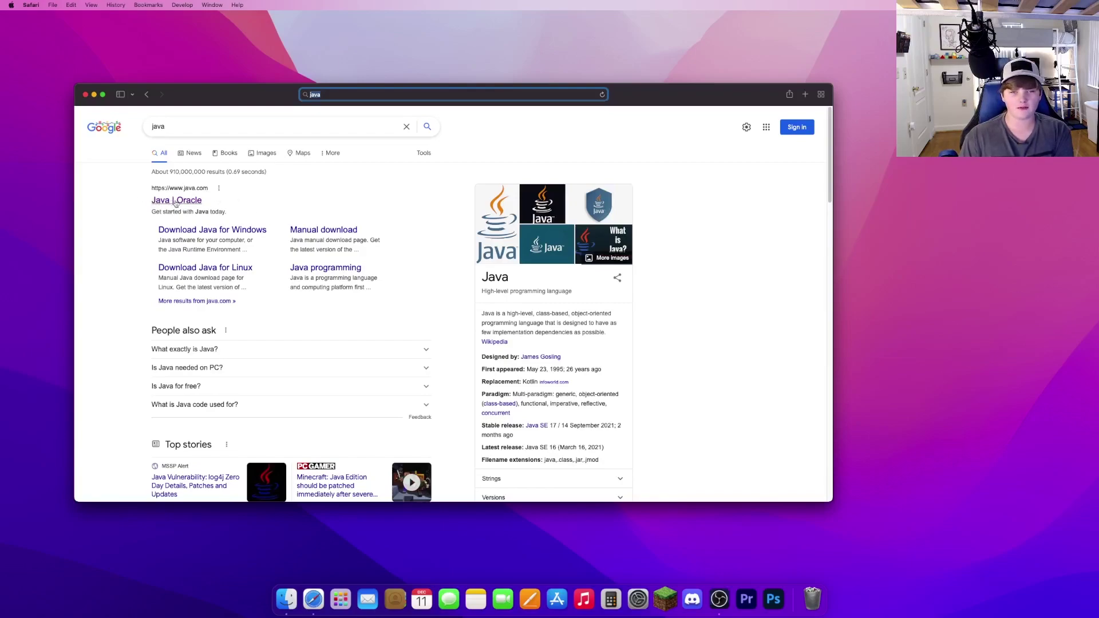
# - Open Java | Oracle and start the free Java download for Mac OS X
pyautogui.click(172, 202)
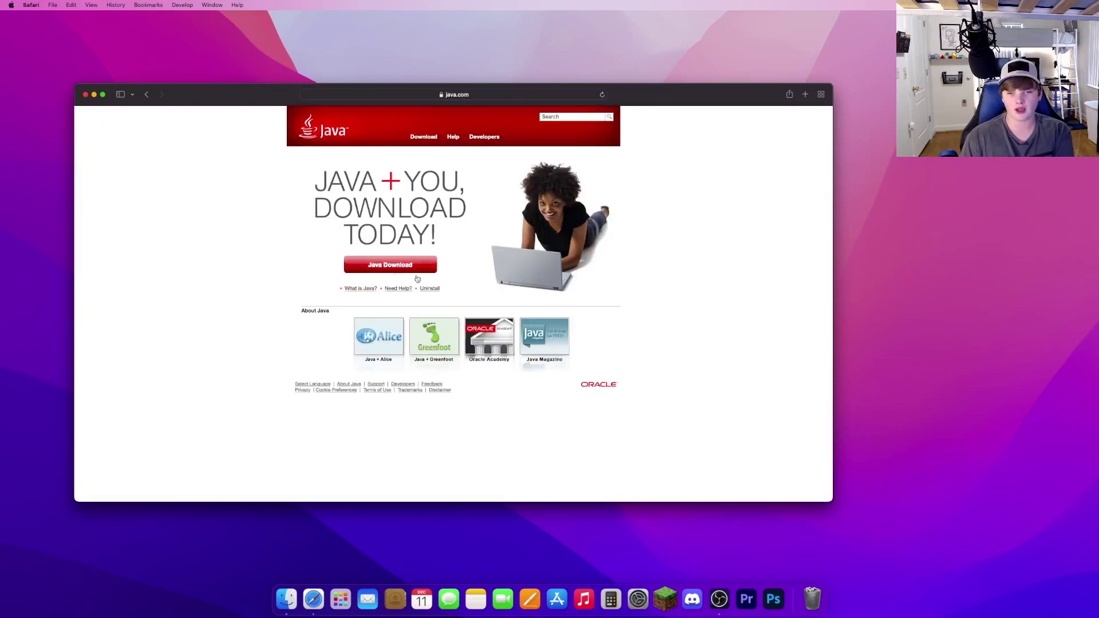
pyautogui.click(394, 265)
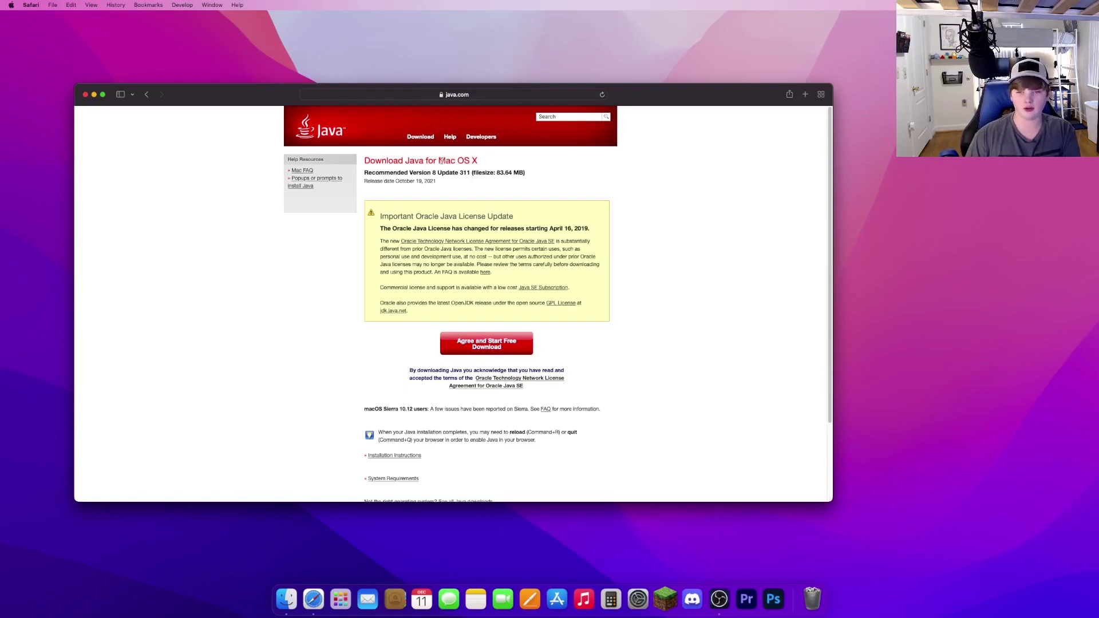
pyautogui.moveTo(439, 160); pyautogui.dragTo(482, 160)
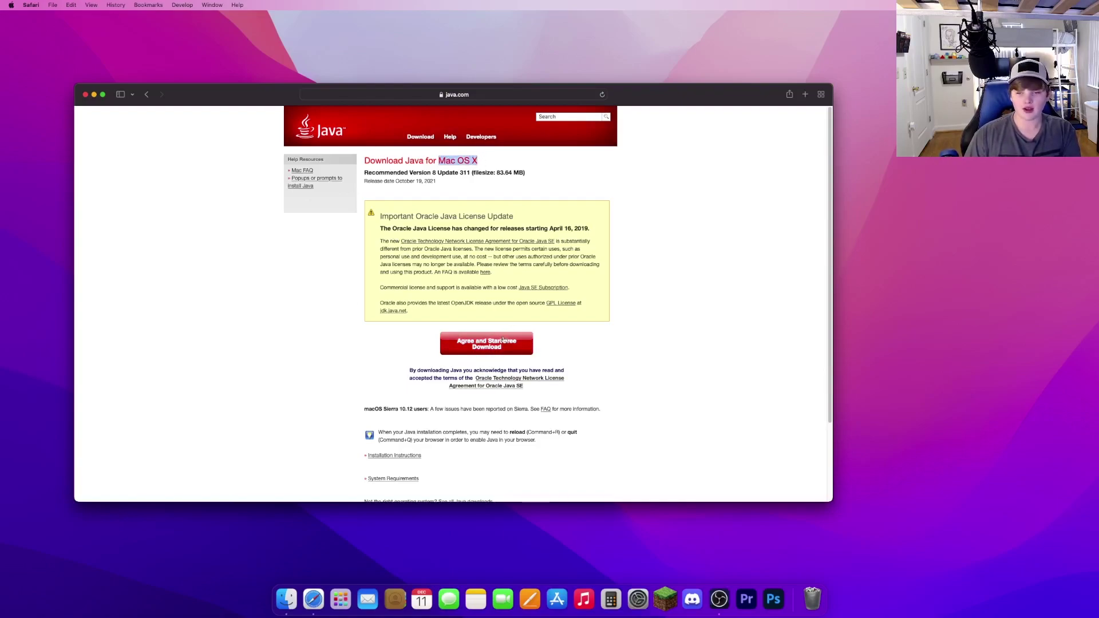
pyautogui.click(505, 344)
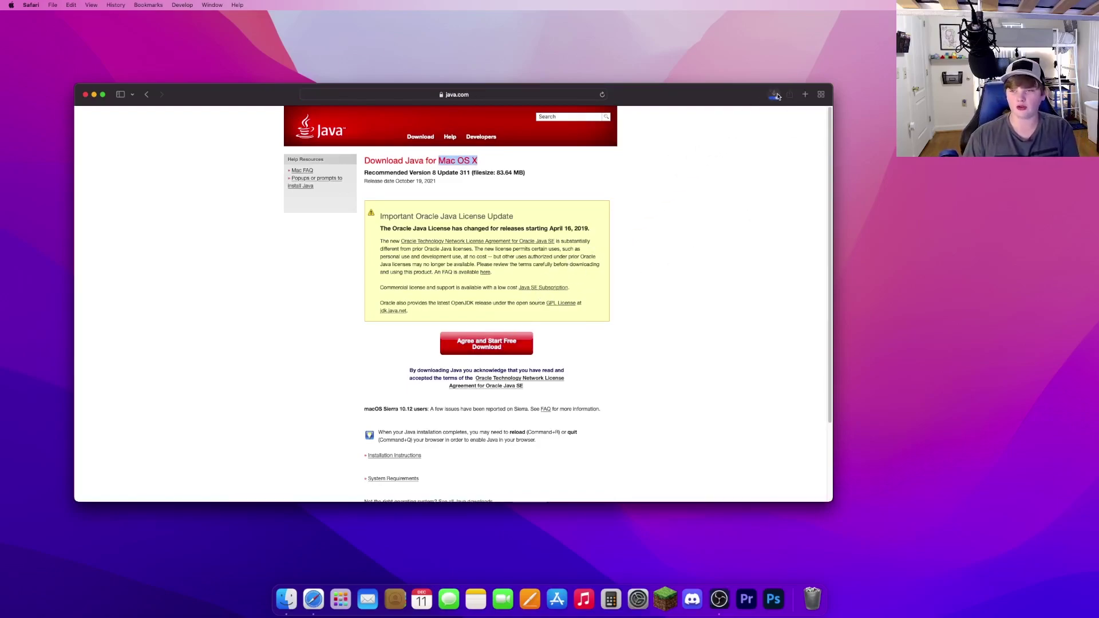
# - Drag jre-8u311-macosx-x64.dmg from the Downloads list onto the desktop and clear the list
pyautogui.moveTo(772, 96); pyautogui.dragTo(736, 86)
pyautogui.click(738, 84)
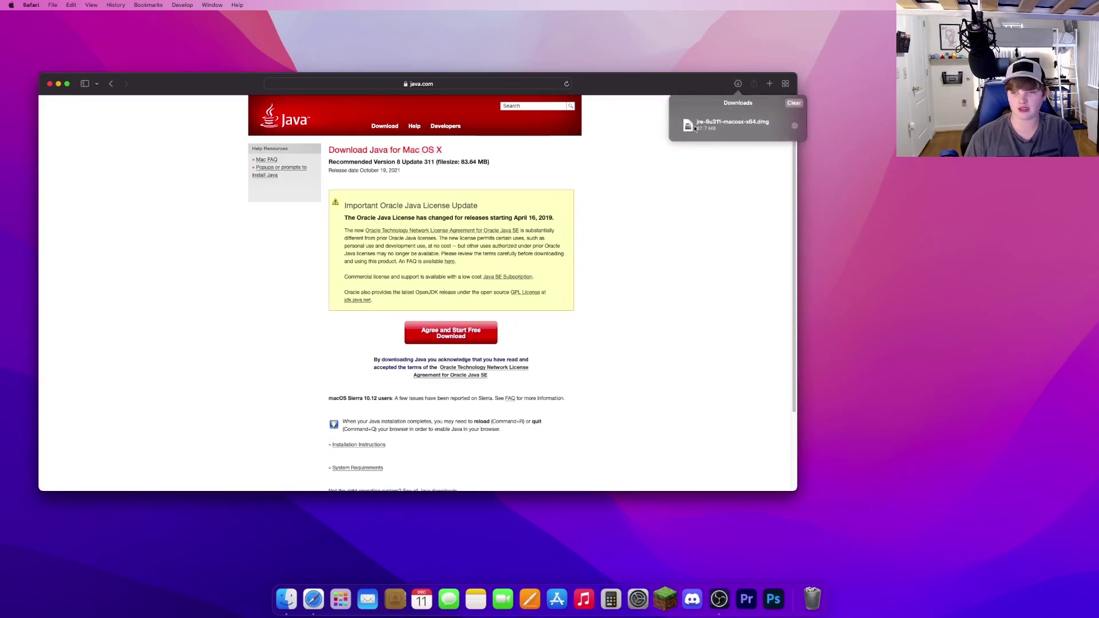
pyautogui.moveTo(695, 129)
pyautogui.mouseDown()
pyautogui.moveTo(335, 34)
pyautogui.moveTo(300, 45)
pyautogui.mouseUp()
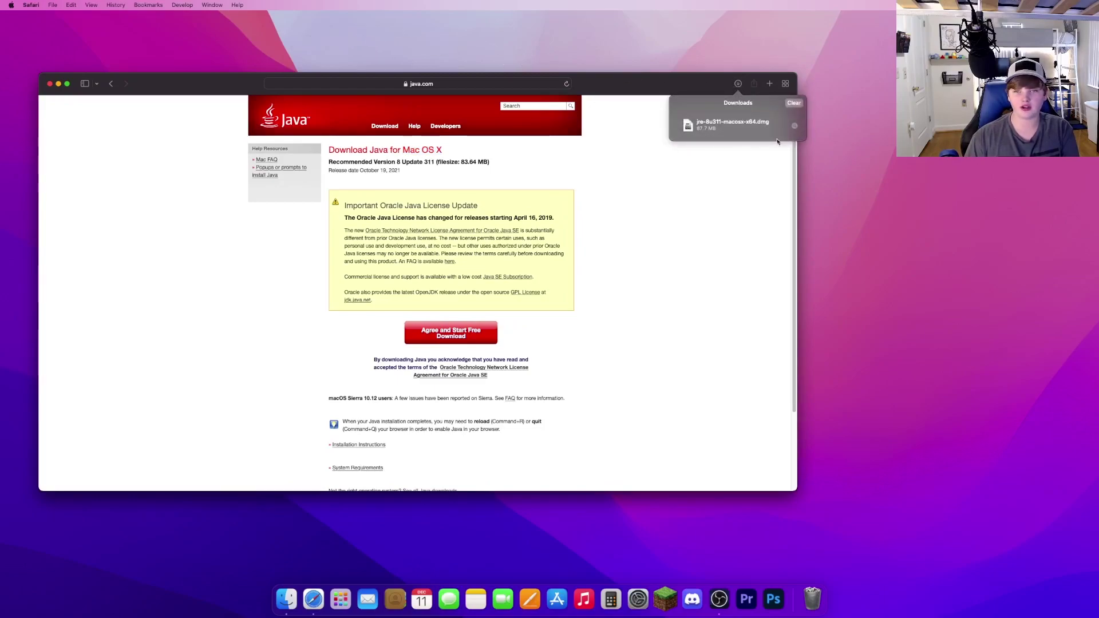
pyautogui.click(794, 103)
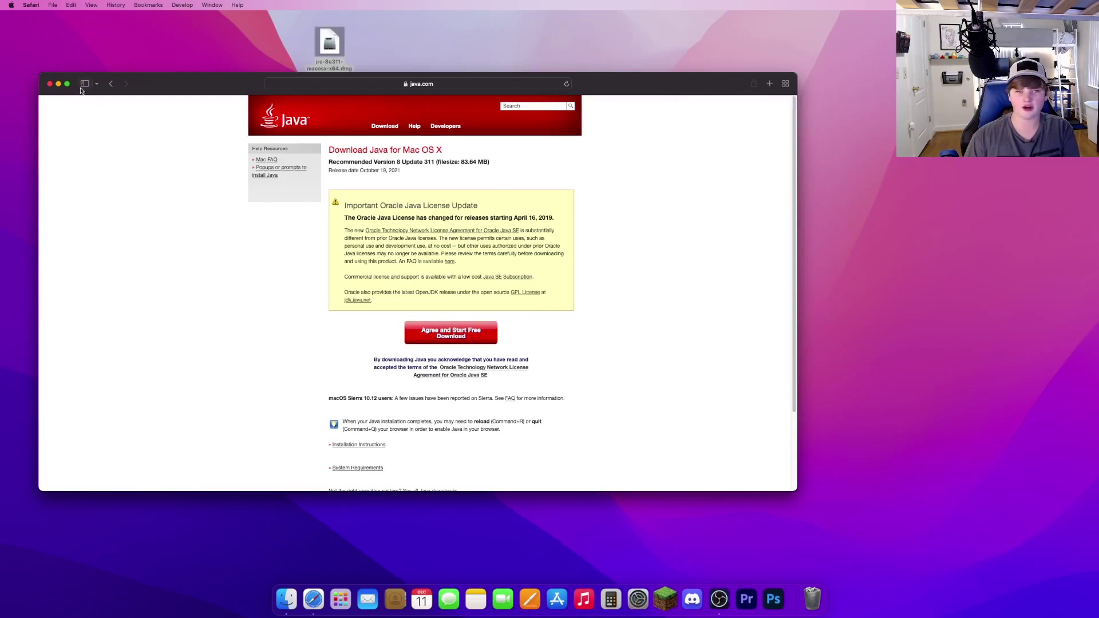
# - Minimize Safari, mount the Java dmg via Open, and launch the Java 8 Update 311 installer
pyautogui.click(59, 83)
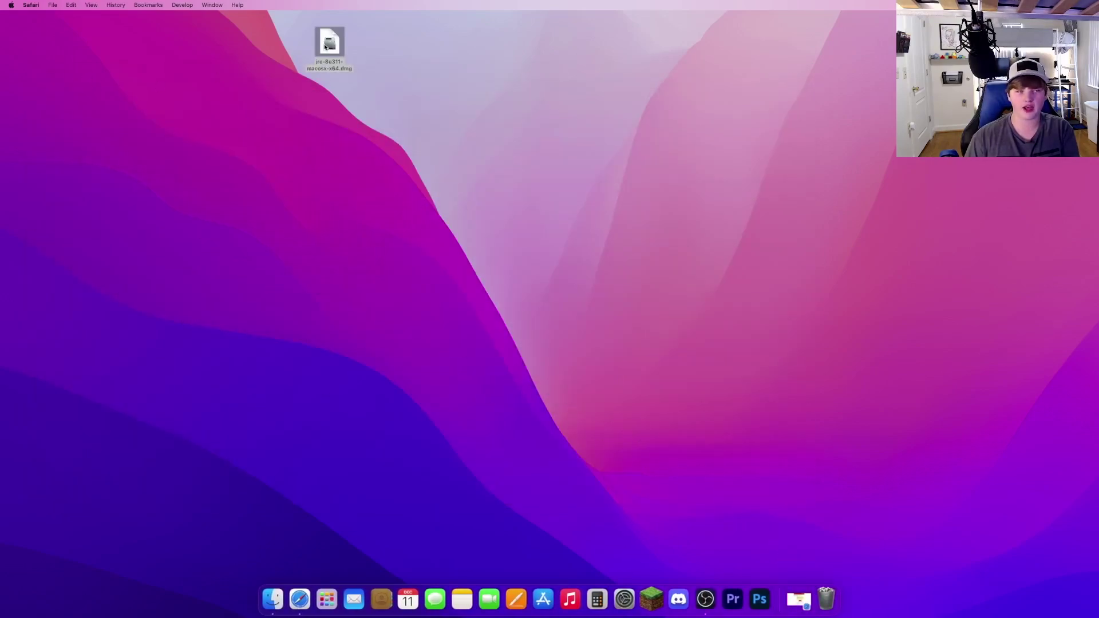
pyautogui.moveTo(325, 46); pyautogui.dragTo(270, 180)
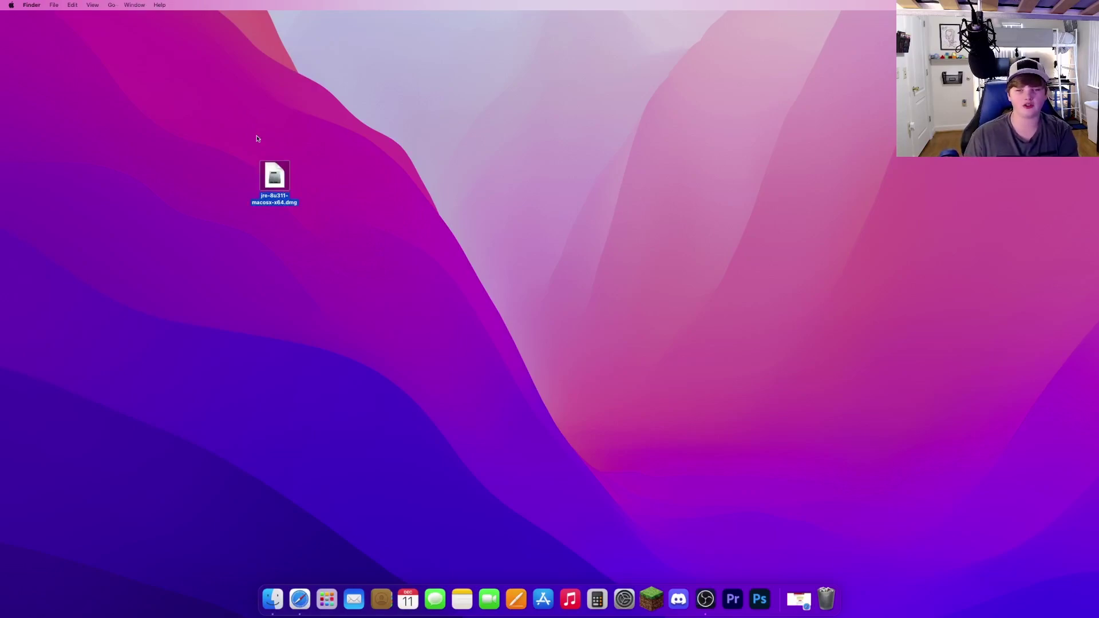
pyautogui.rightClick(276, 179)
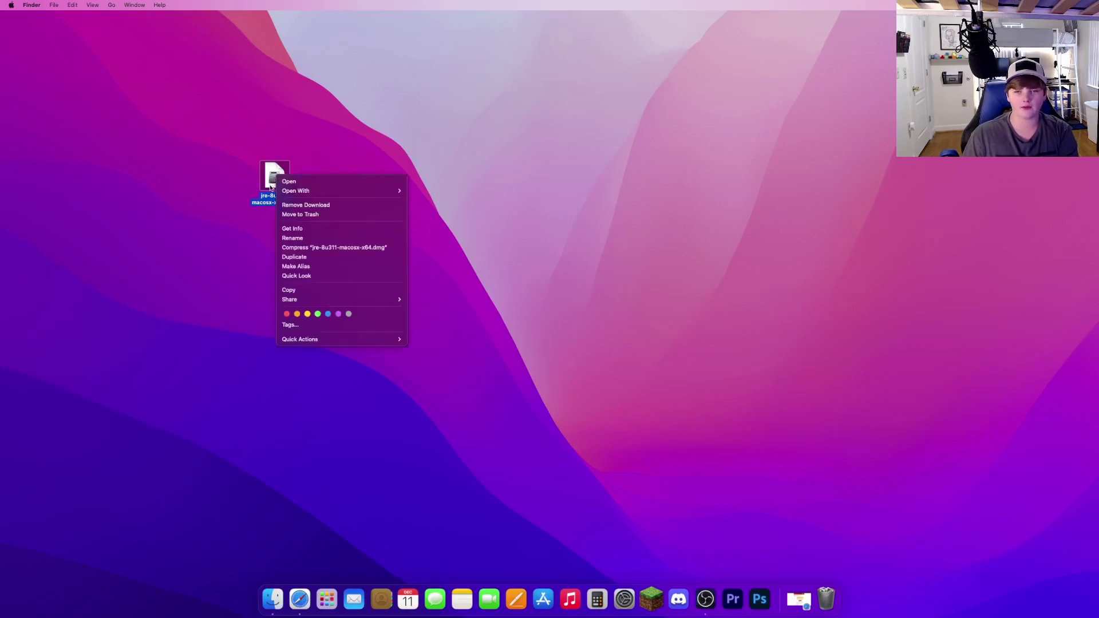
pyautogui.moveTo(308, 192)
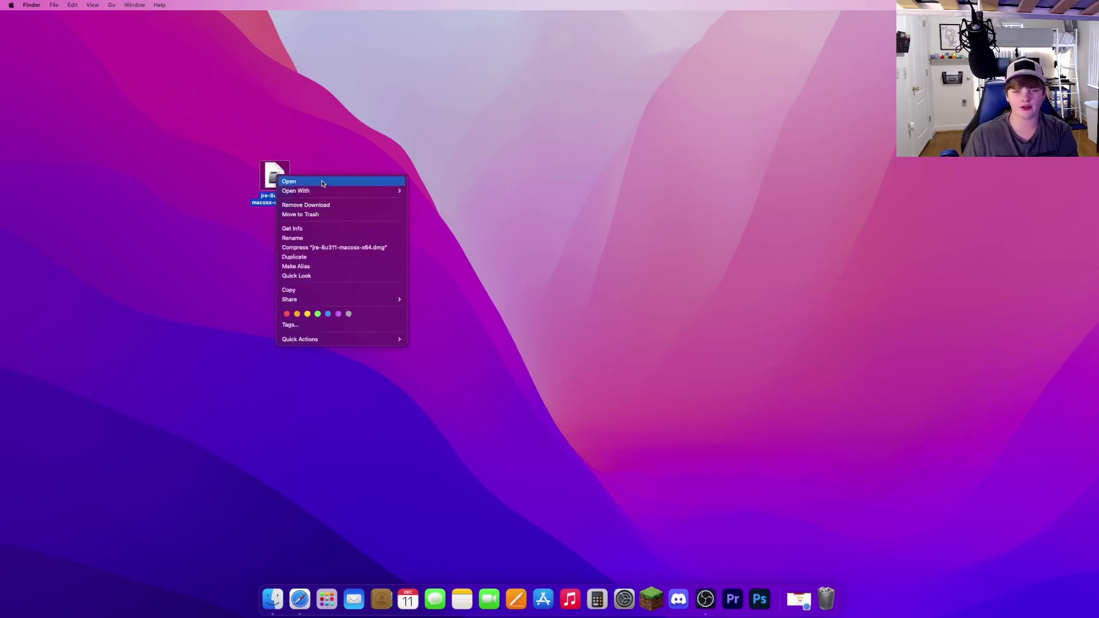
pyautogui.click(322, 182)
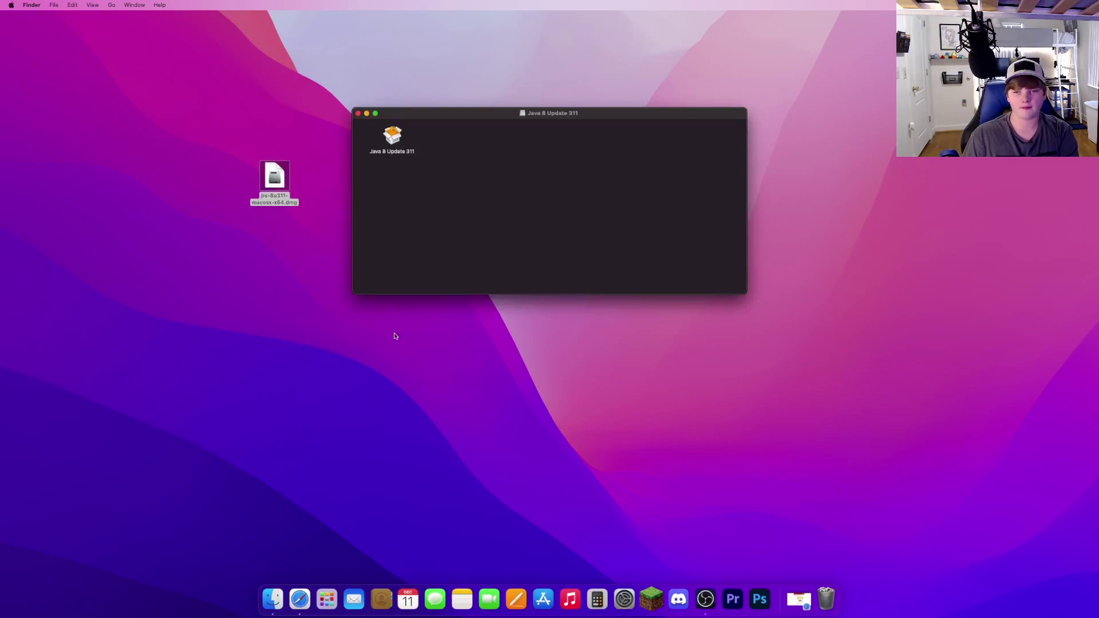
pyautogui.doubleClick(392, 133)
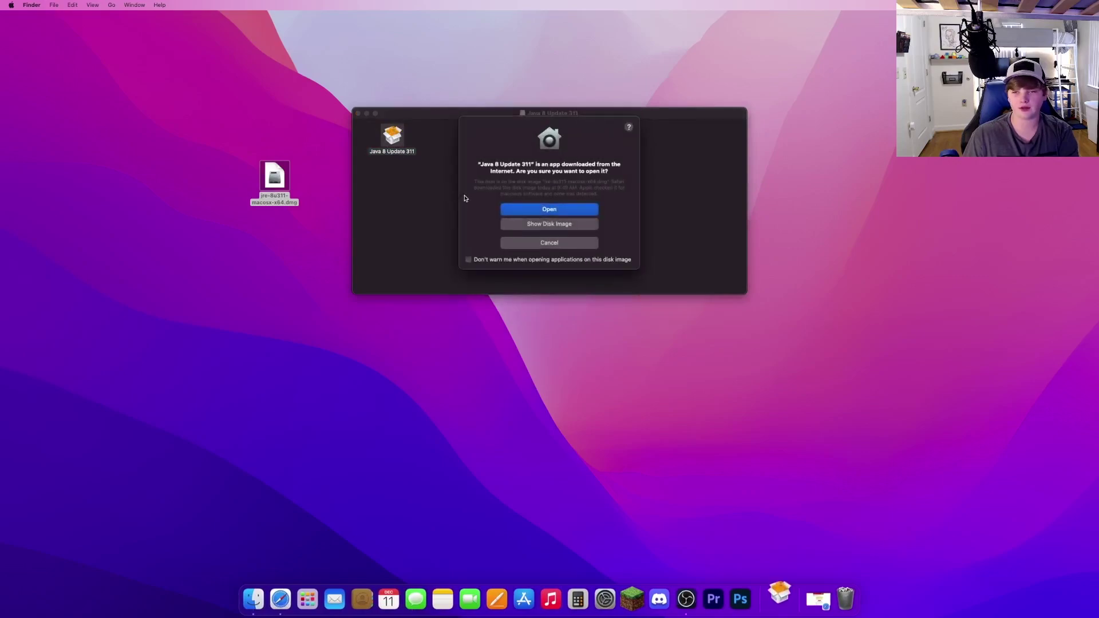
pyautogui.moveTo(478, 164); pyautogui.dragTo(613, 173)
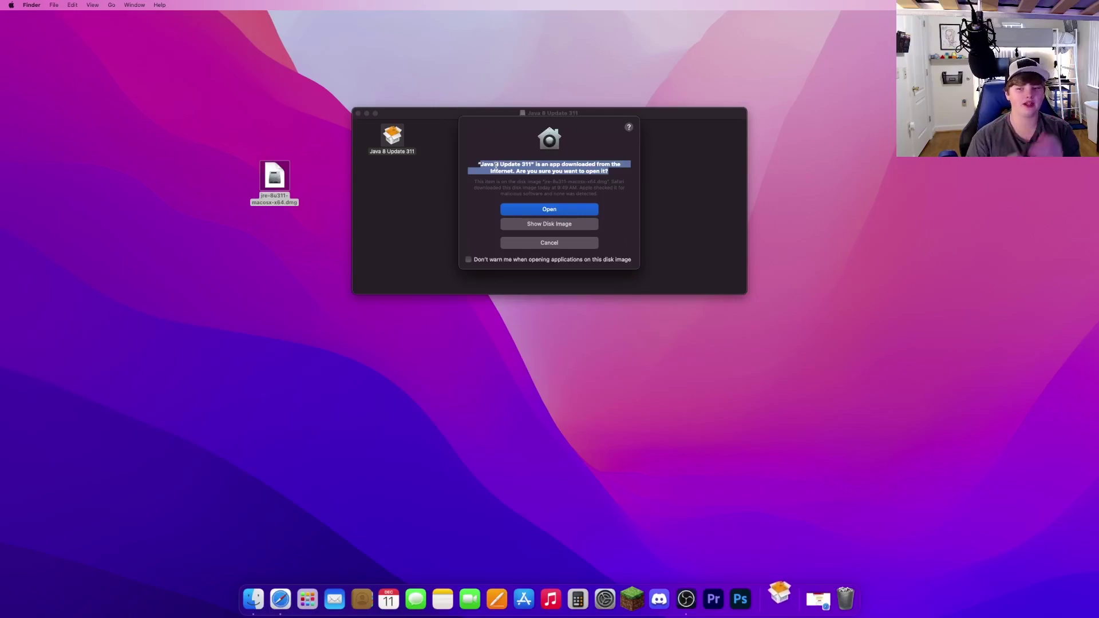
# - Approve the warning, accept the Java license, authorize with the account password, then close when installed
pyautogui.click(549, 209)
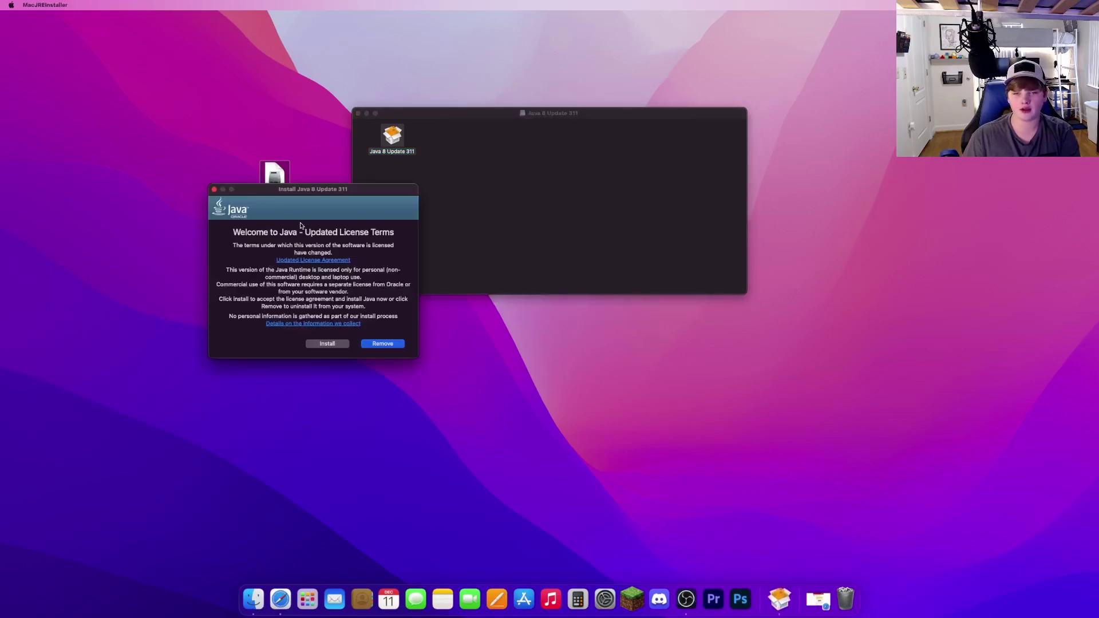
pyautogui.moveTo(260, 190)
pyautogui.mouseDown()
pyautogui.moveTo(341, 167)
pyautogui.moveTo(230, 157)
pyautogui.mouseUp()
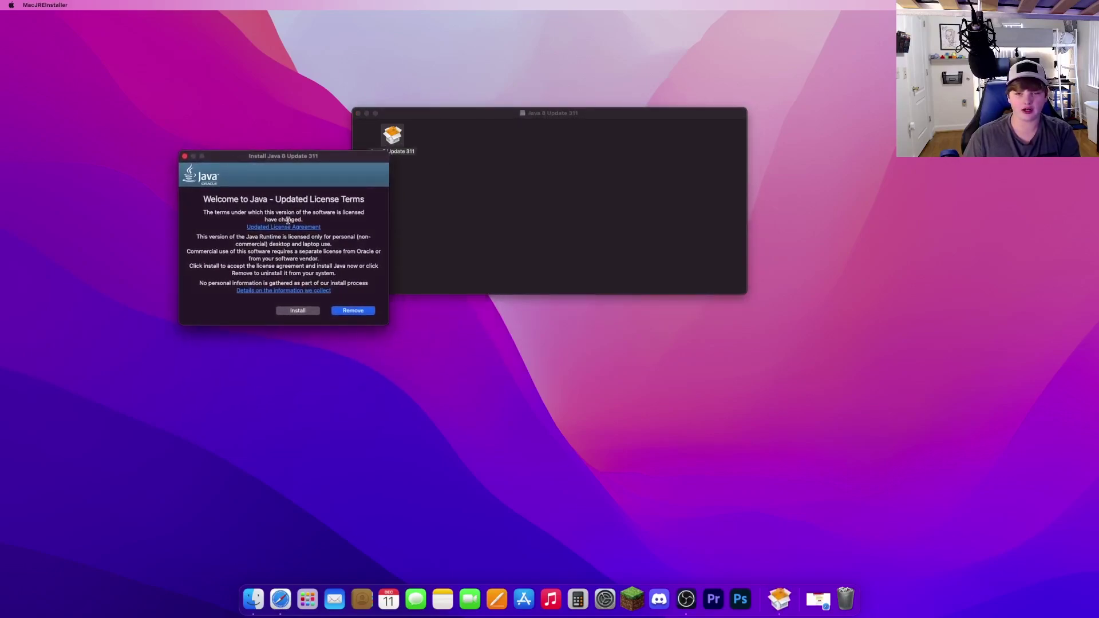
pyautogui.click(297, 312)
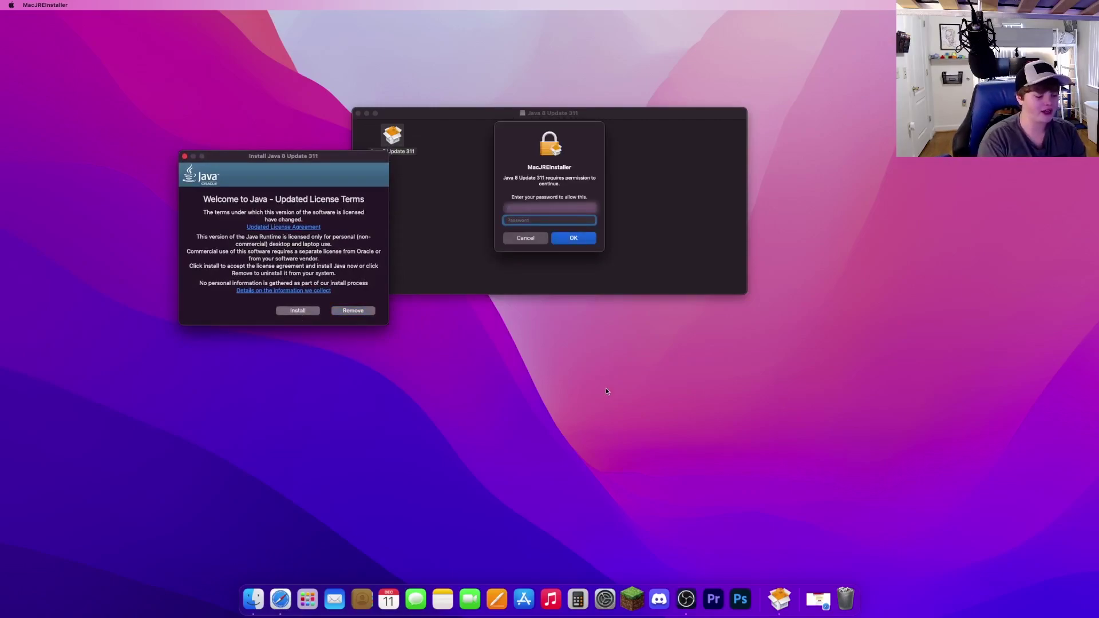
pyautogui.press('Return')
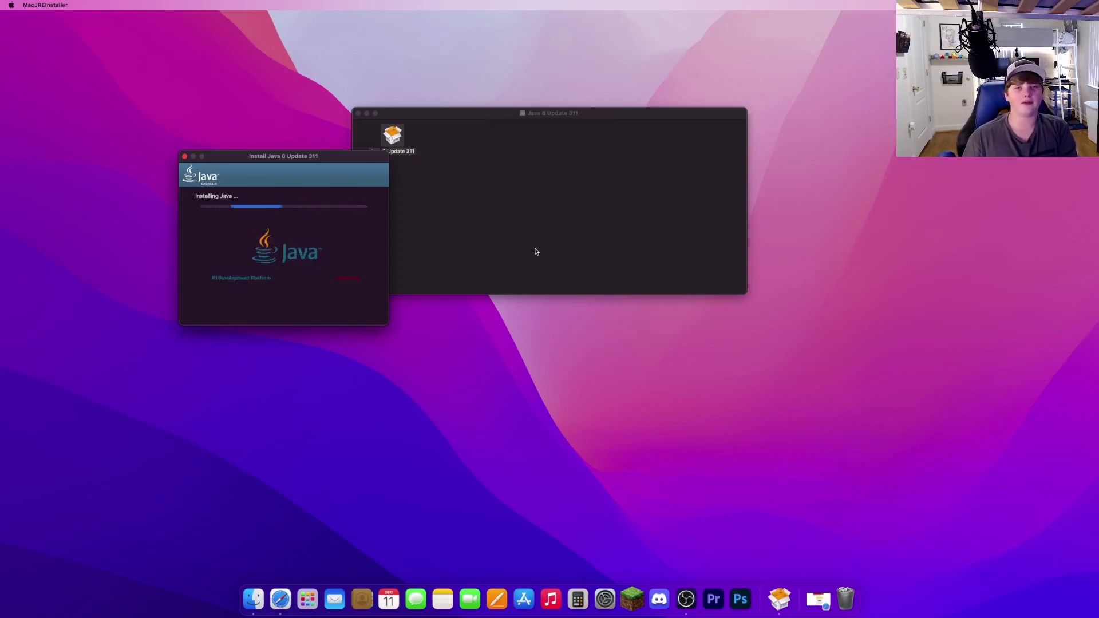
pyautogui.moveTo(210, 191); pyautogui.dragTo(175, 171)
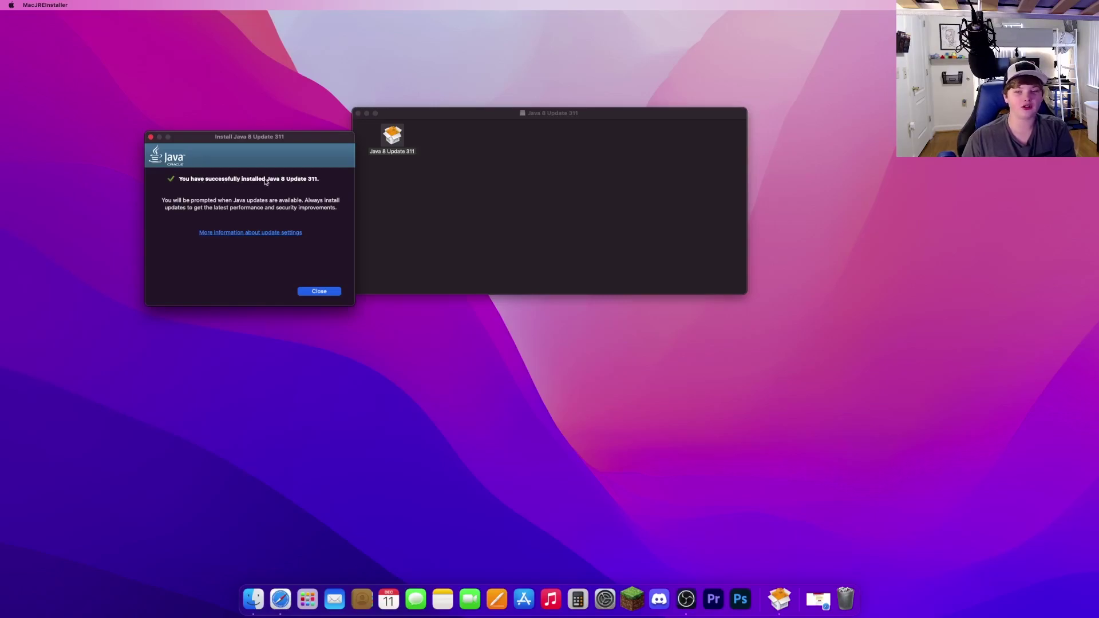
pyautogui.click(328, 293)
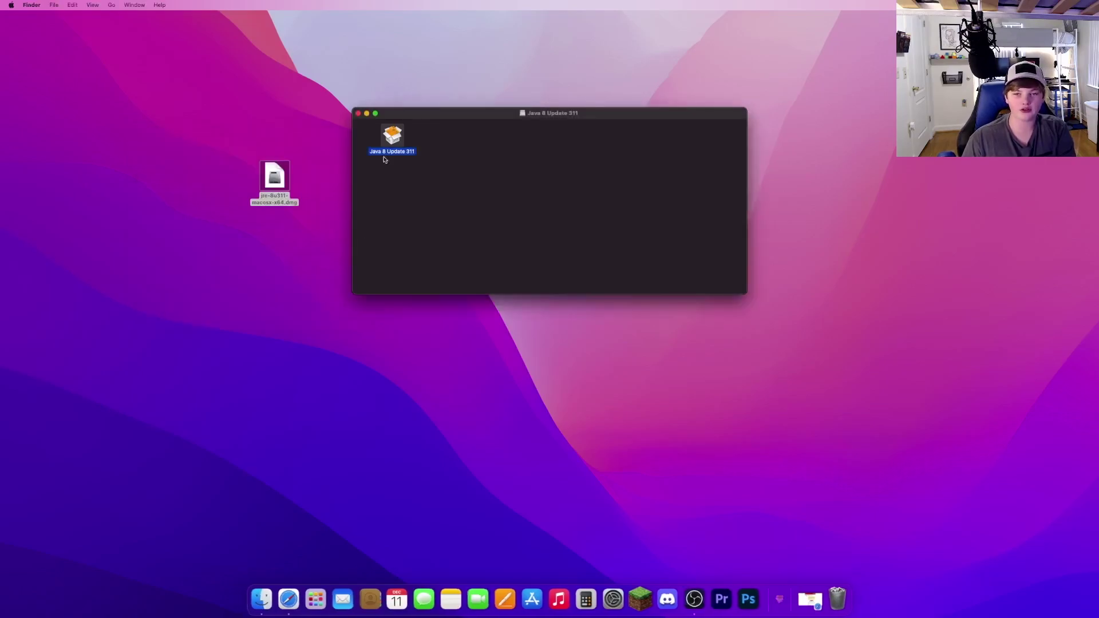
# - Close the Java disk image window, trash the Java dmg, and switch back to Safari
pyautogui.click(359, 114)
pyautogui.moveTo(274, 177)
pyautogui.mouseDown()
pyautogui.moveTo(362, 108)
pyautogui.moveTo(587, 529)
pyautogui.moveTo(831, 611)
pyautogui.moveTo(828, 598)
pyautogui.mouseUp()
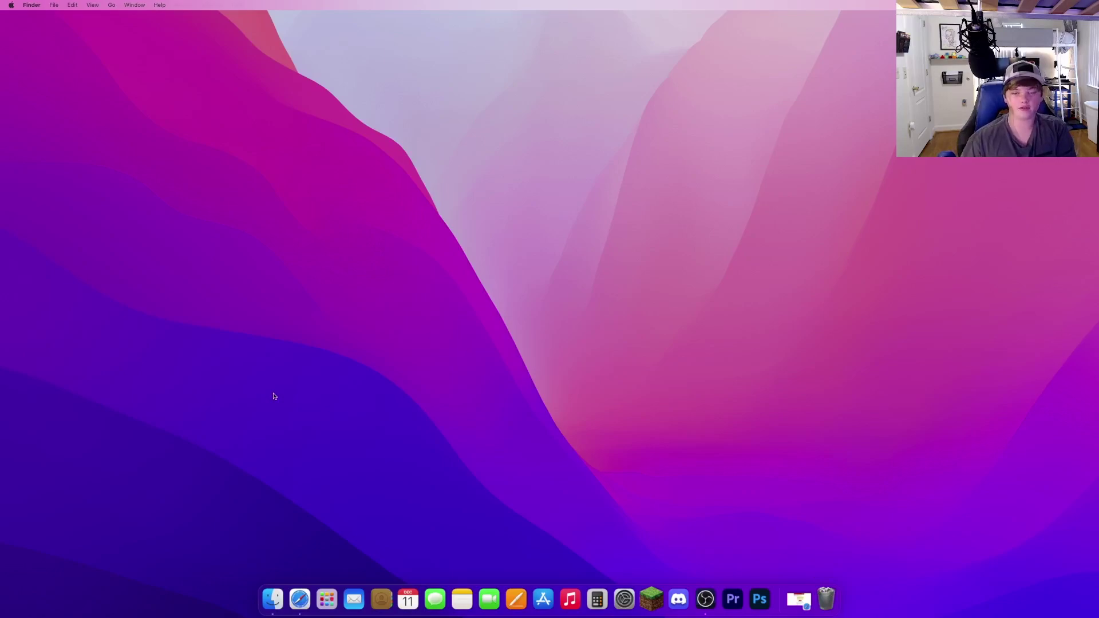
pyautogui.press('super+Tab')
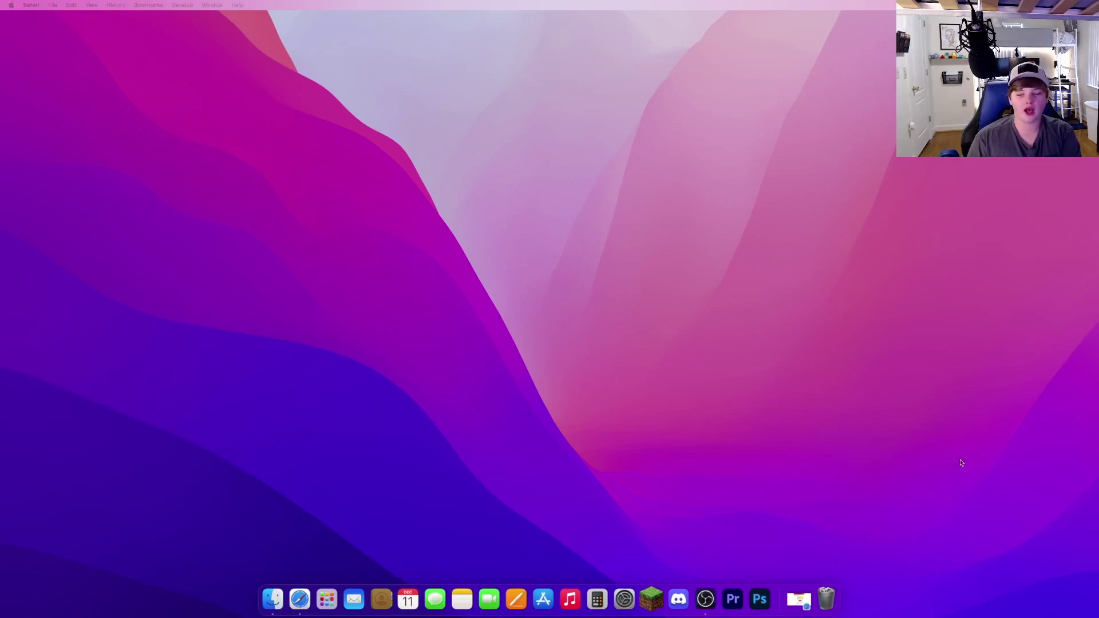
# - Restore Safari, load optifine.net Downloads in a new tab, and expand the 1.18.1 preview versions
pyautogui.click(798, 600)
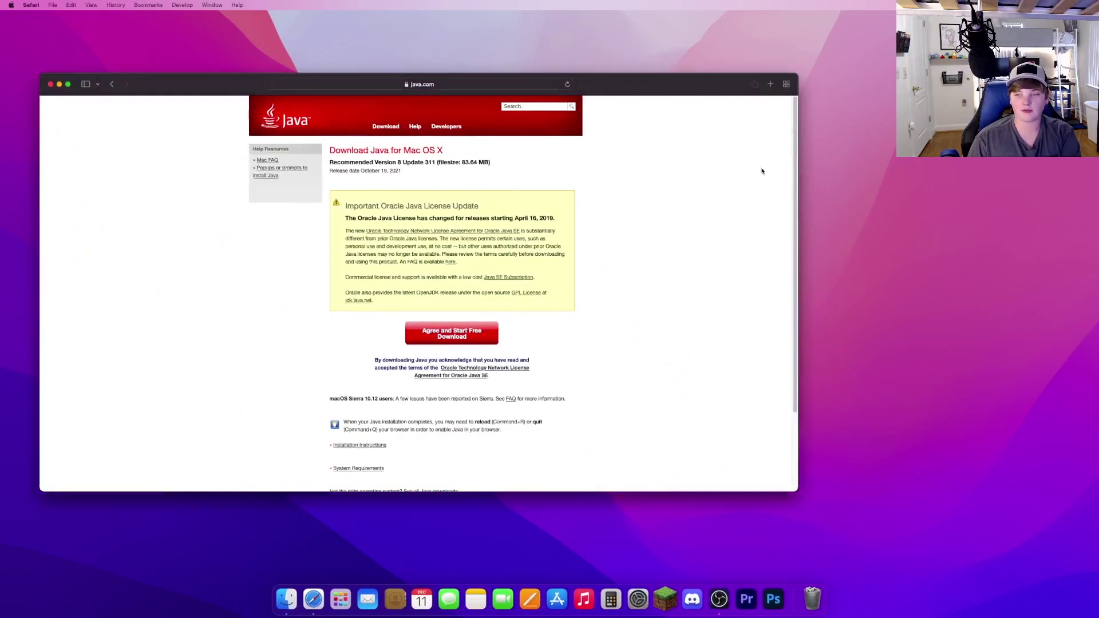
pyautogui.click(770, 85)
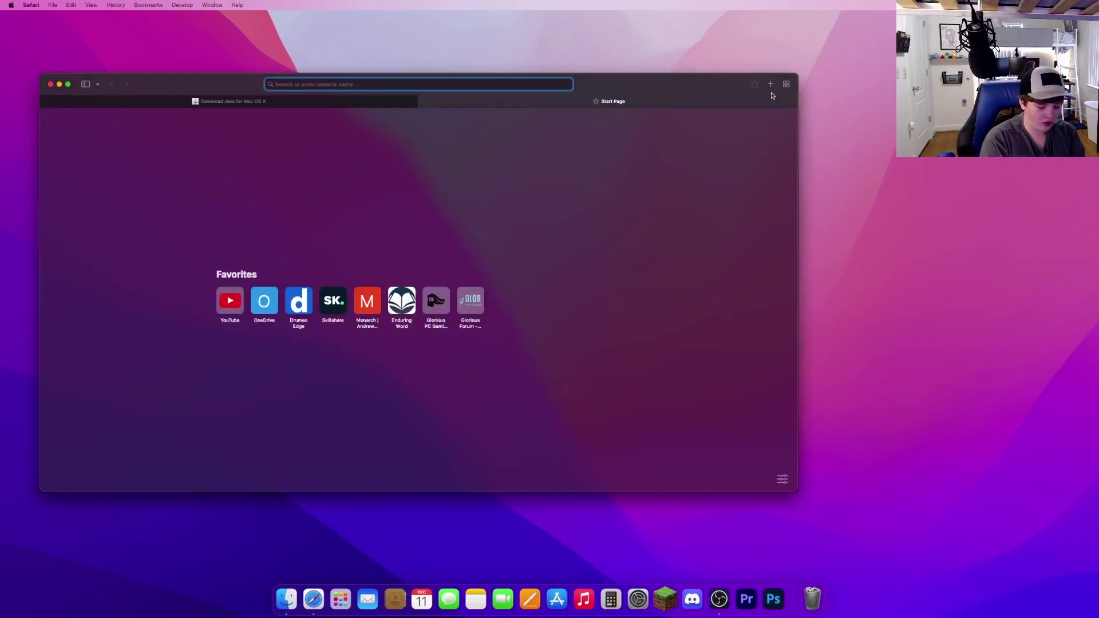
pyautogui.write('optifine.net')
pyautogui.press('Return')
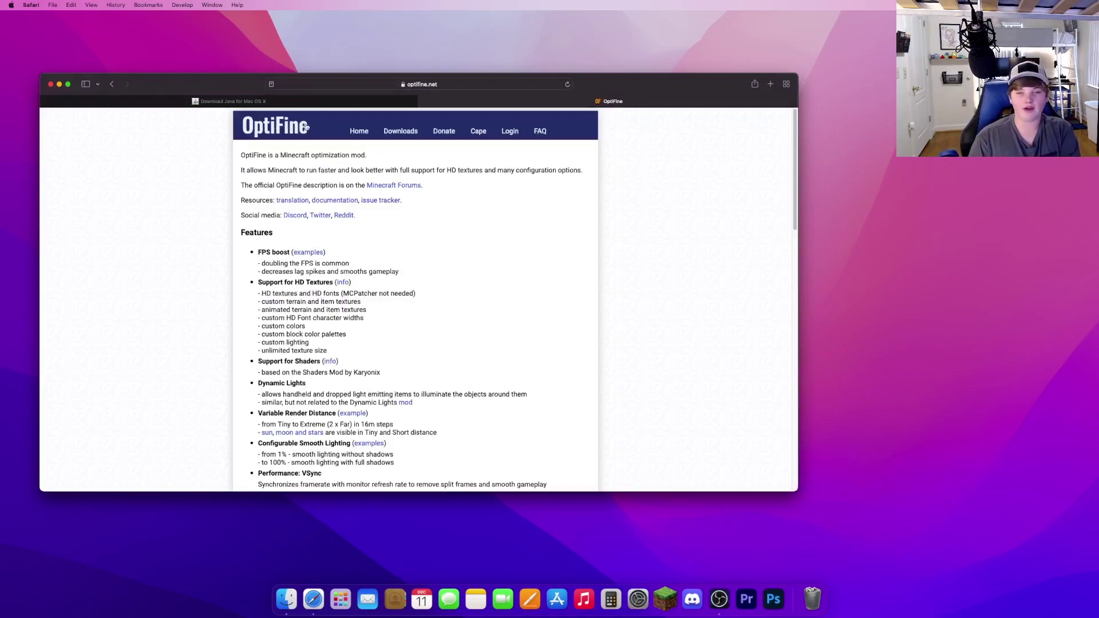
pyautogui.click(407, 132)
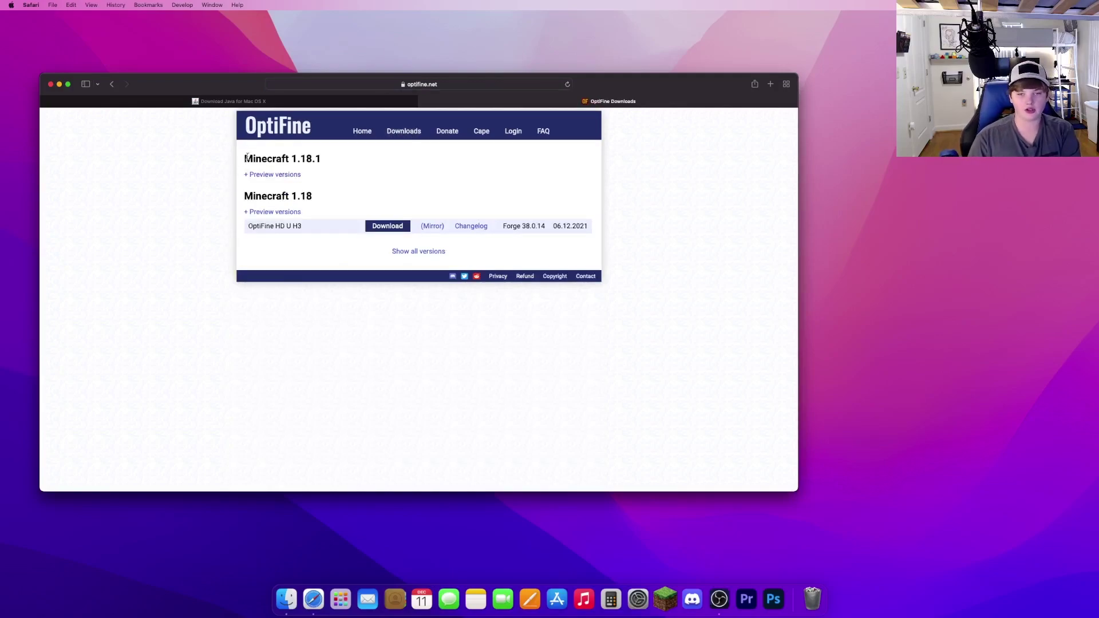
pyautogui.moveTo(248, 158); pyautogui.dragTo(330, 162)
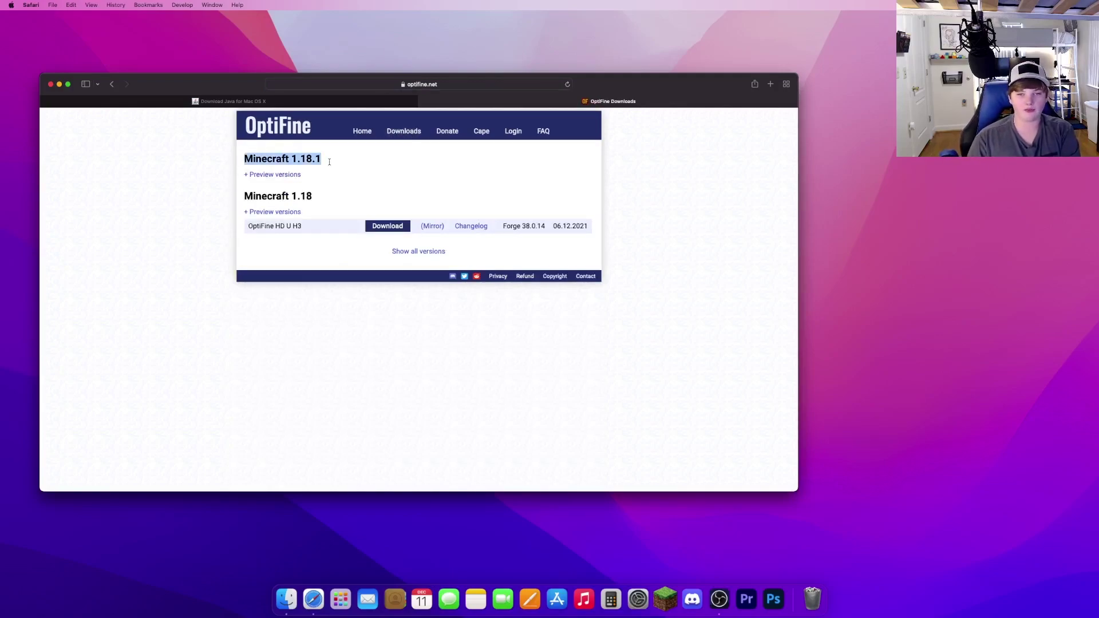
pyautogui.click(294, 174)
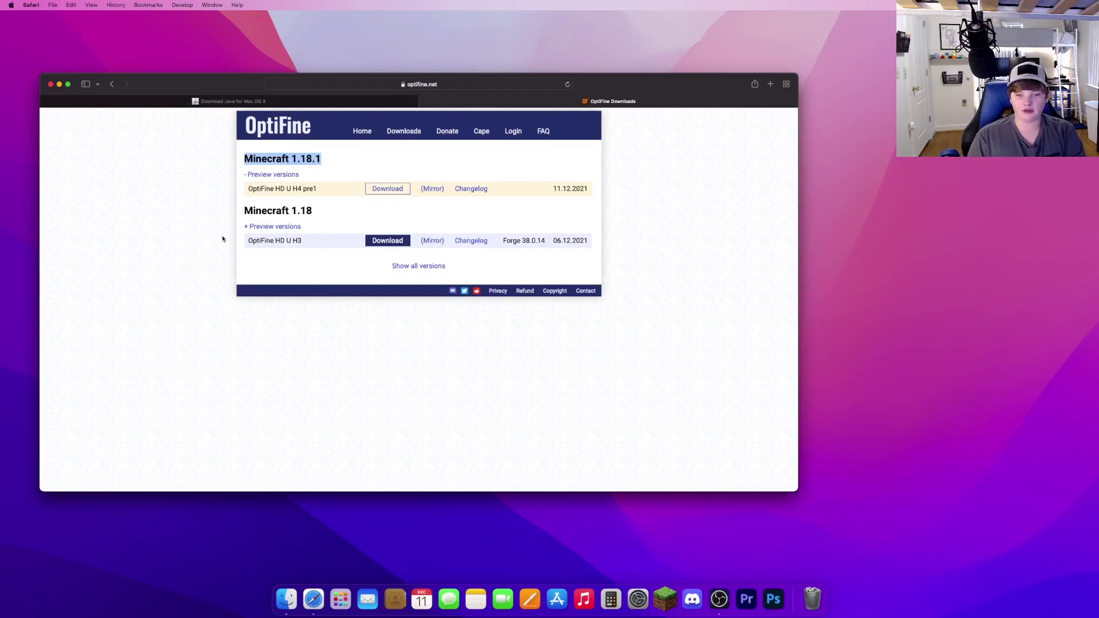
# - Download preview_OptiFine_1.18.1_HD_U_H4_pre1.jar via the mirror and drag it onto the desktop
pyautogui.moveTo(223, 239); pyautogui.dragTo(585, 247)
pyautogui.click(578, 262)
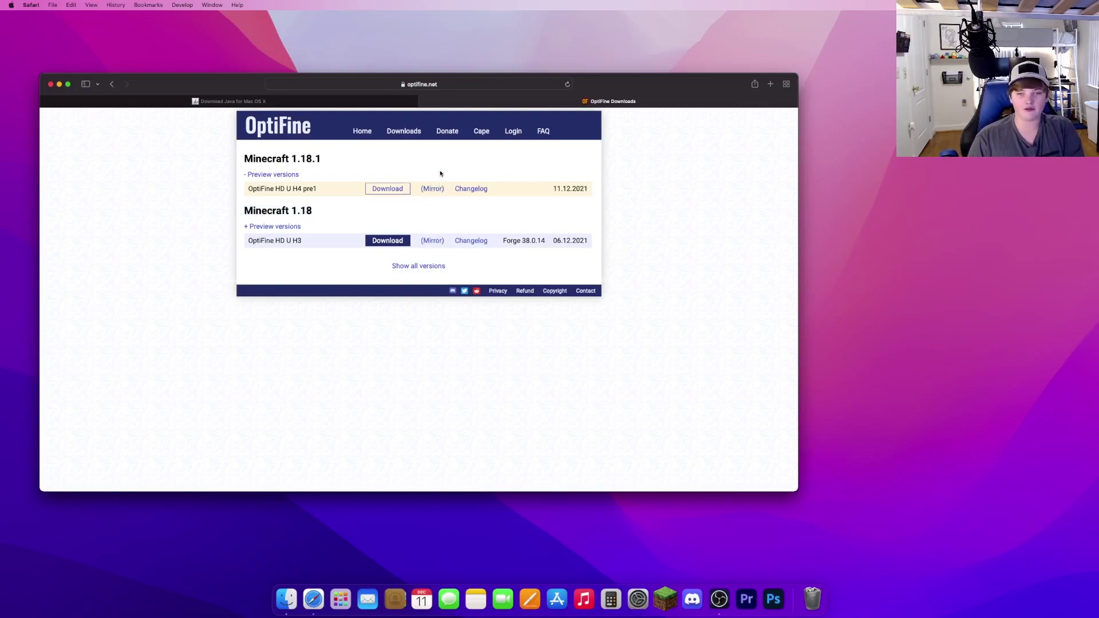
pyautogui.click(434, 187)
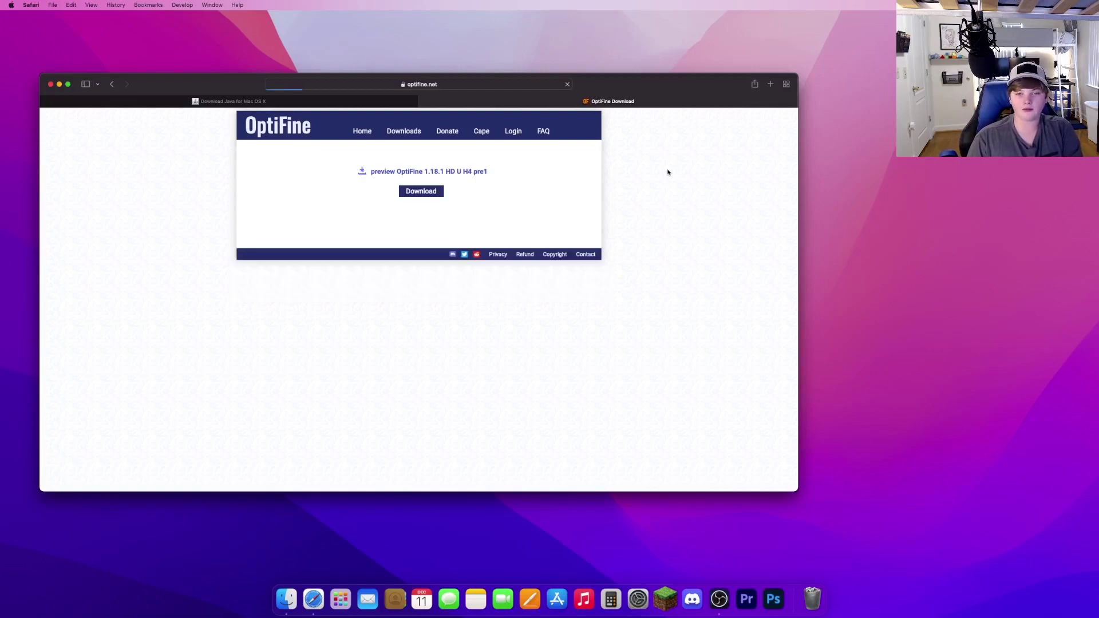
pyautogui.click(423, 191)
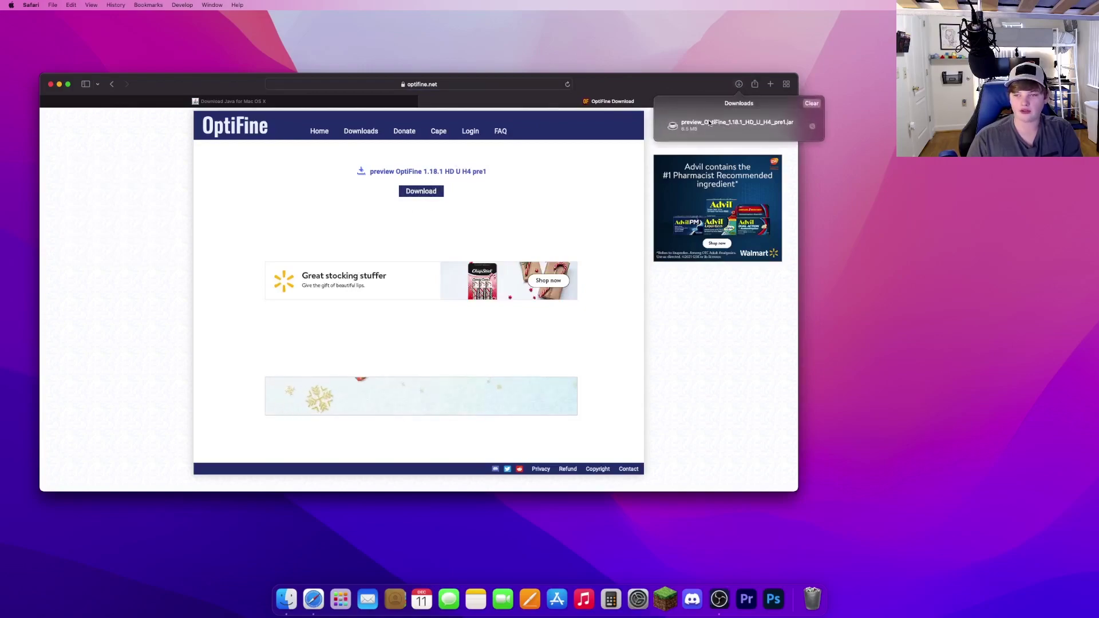
pyautogui.moveTo(709, 123)
pyautogui.mouseDown()
pyautogui.moveTo(366, 496)
pyautogui.moveTo(97, 540)
pyautogui.mouseUp()
pyautogui.click(812, 103)
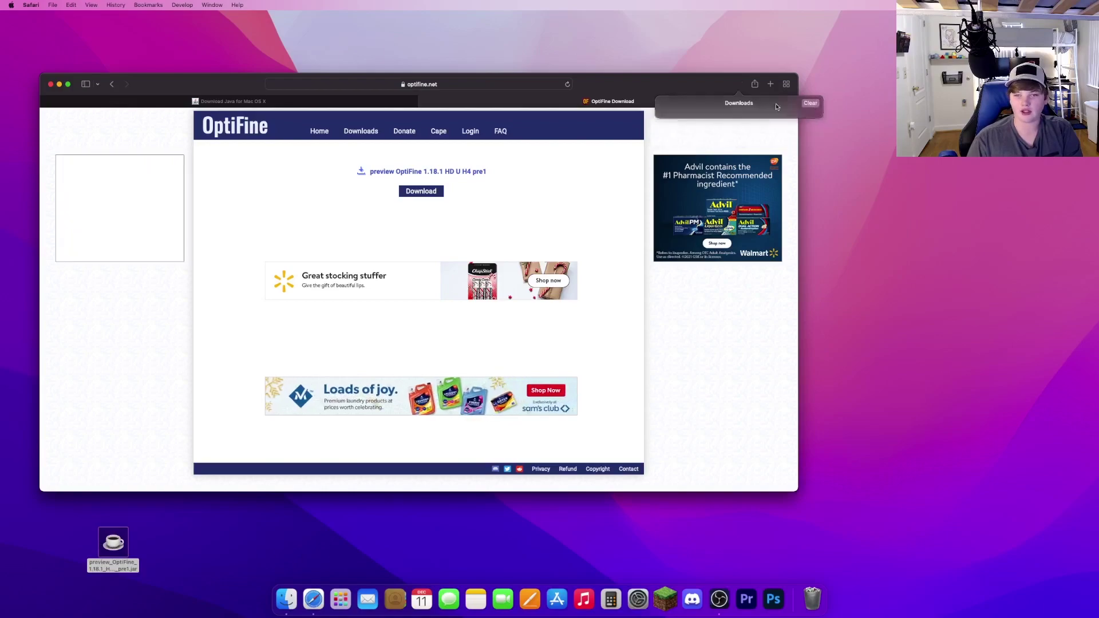
# - Close Safari, start Minecraft Launcher, and play the Latest release 1.18.1 installation
pyautogui.click(51, 84)
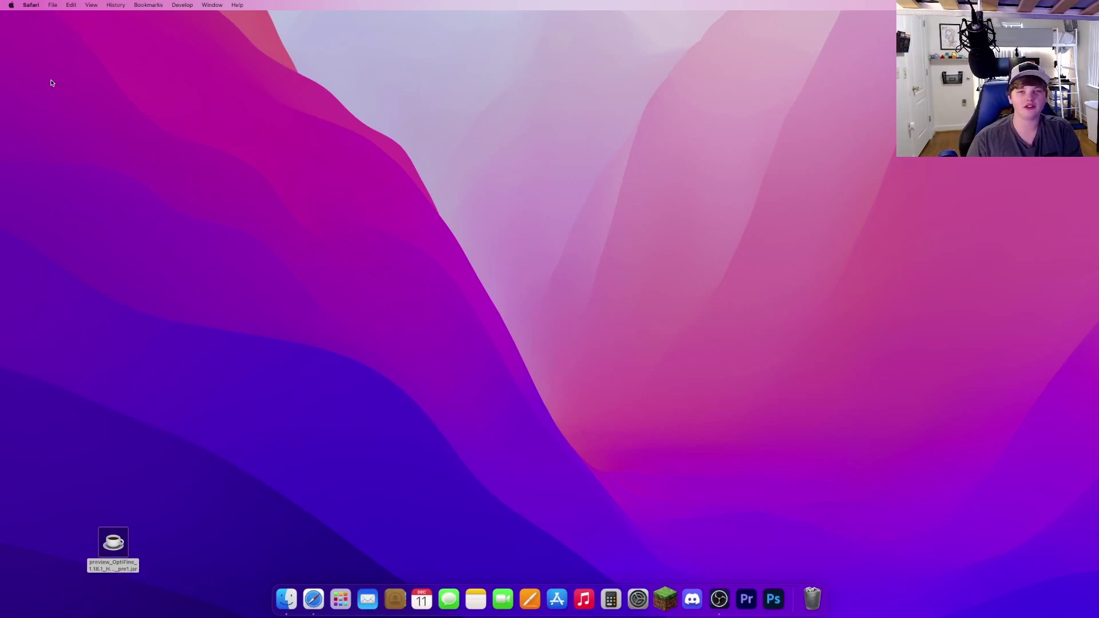
pyautogui.click(667, 598)
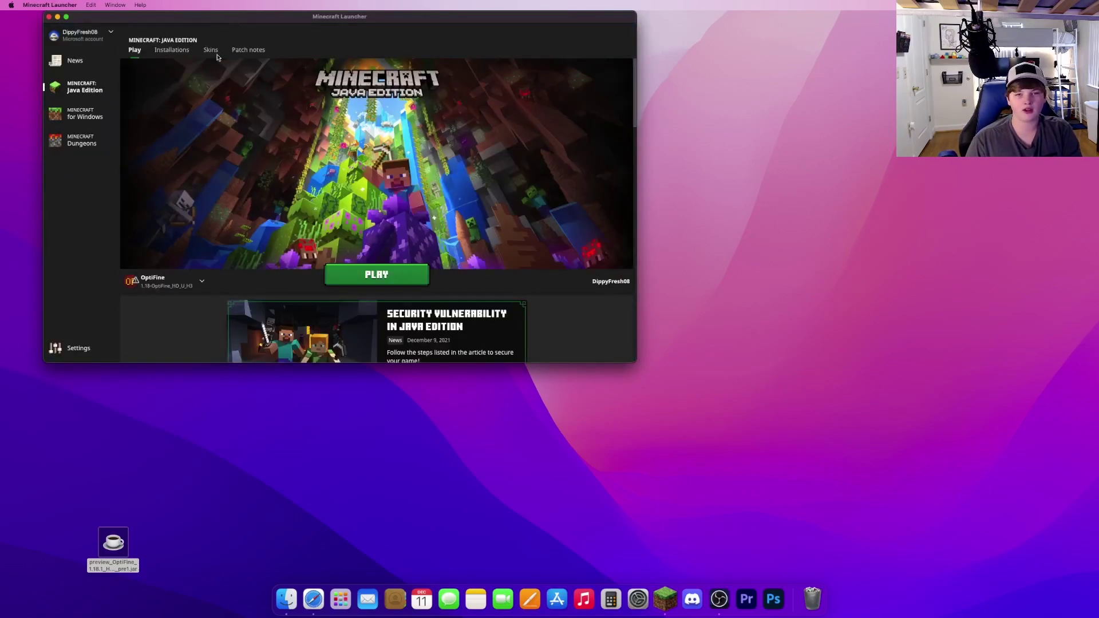
pyautogui.click(185, 51)
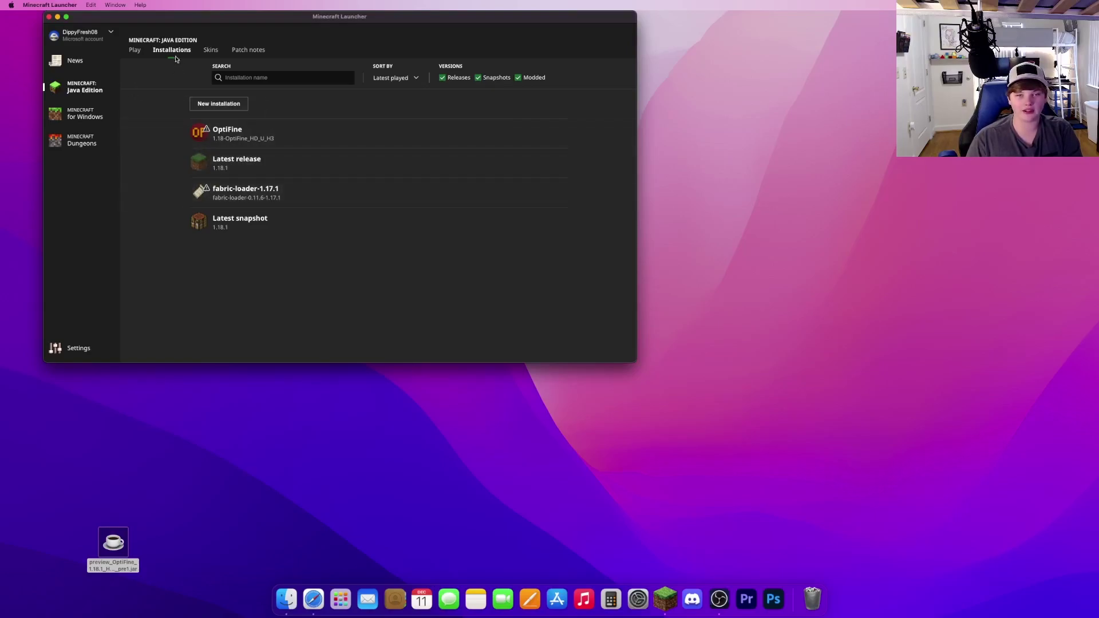
pyautogui.click(517, 163)
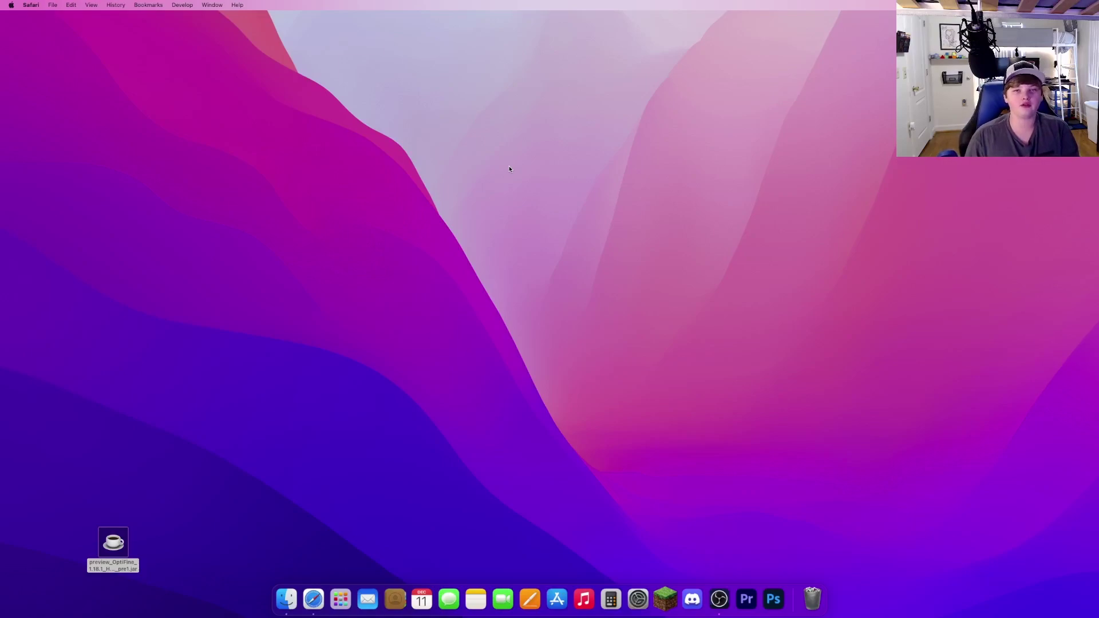
# - Move the OptiFine jar to the desktop centre, open it with JavaLauncher, and approve the warning
pyautogui.moveTo(113, 542); pyautogui.dragTo(527, 276)
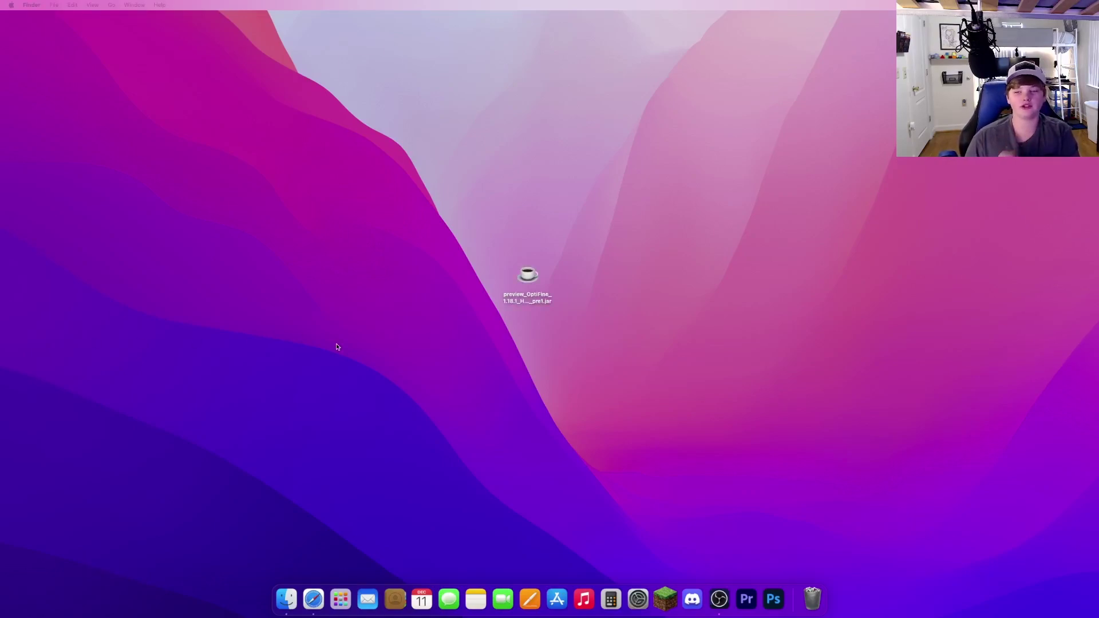
pyautogui.moveTo(524, 277)
pyautogui.mouseDown()
pyautogui.moveTo(332, 235)
pyautogui.moveTo(384, 237)
pyautogui.mouseUp()
pyautogui.rightClick(385, 237)
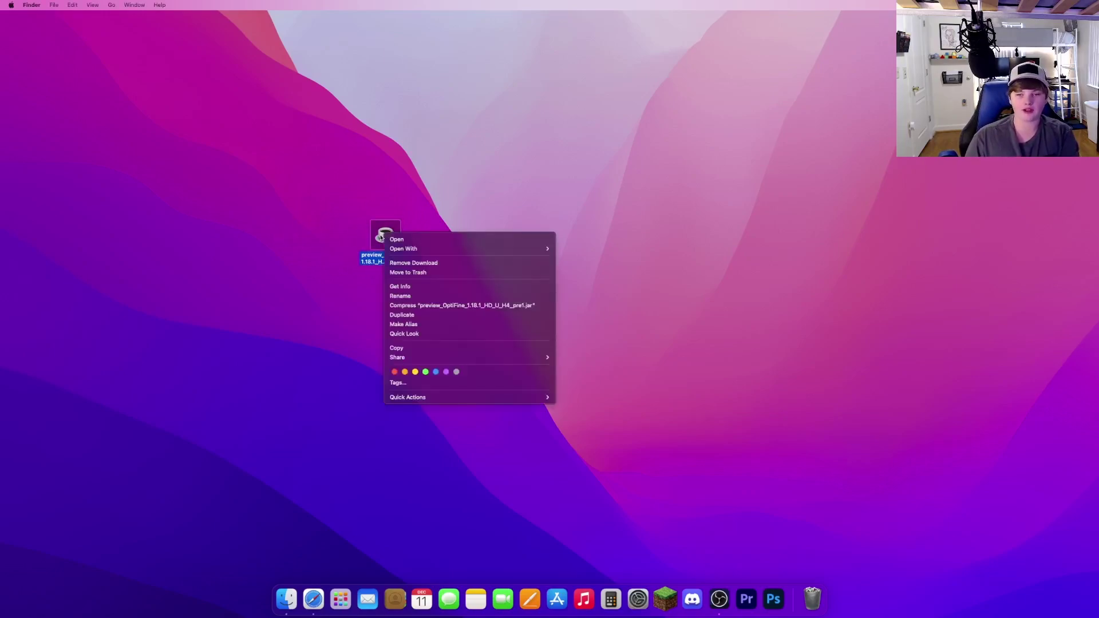
pyautogui.moveTo(422, 249)
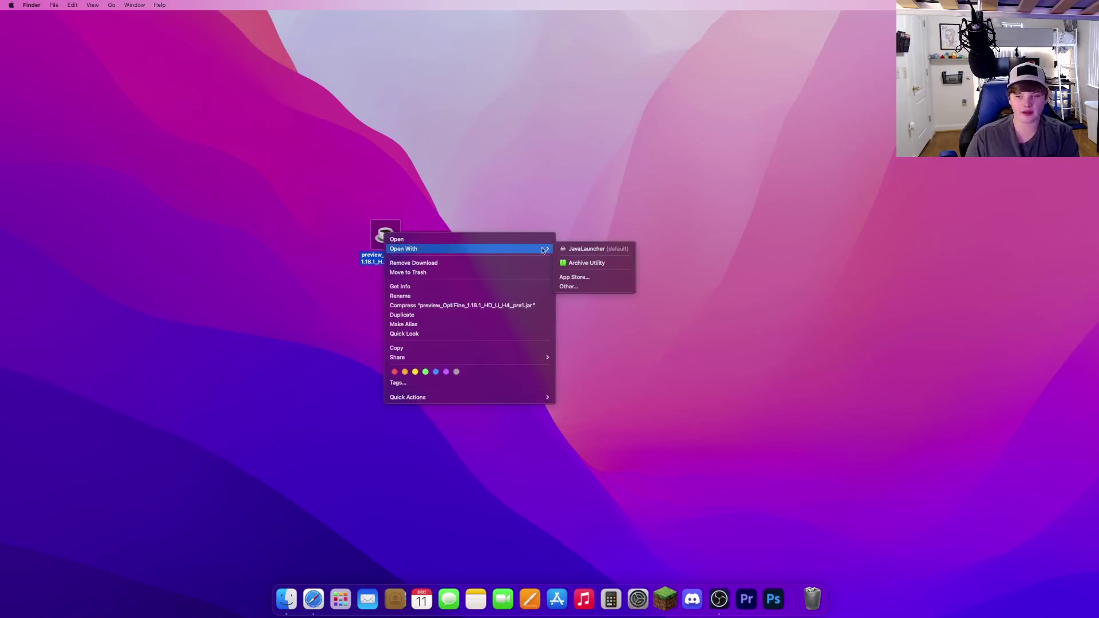
pyautogui.click(597, 249)
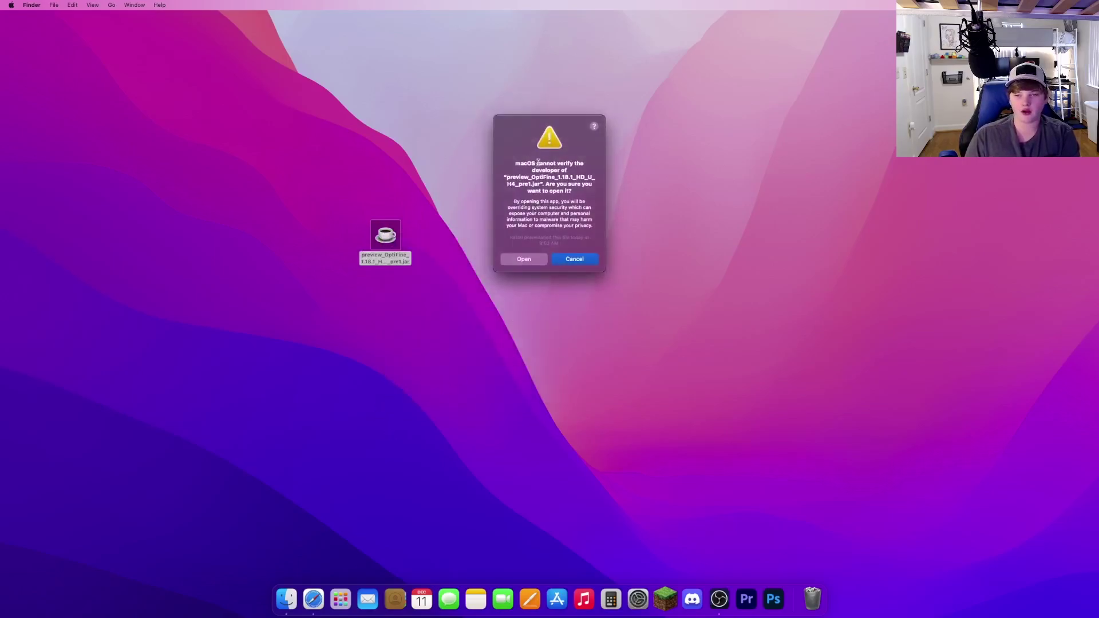
pyautogui.moveTo(514, 163); pyautogui.dragTo(586, 187)
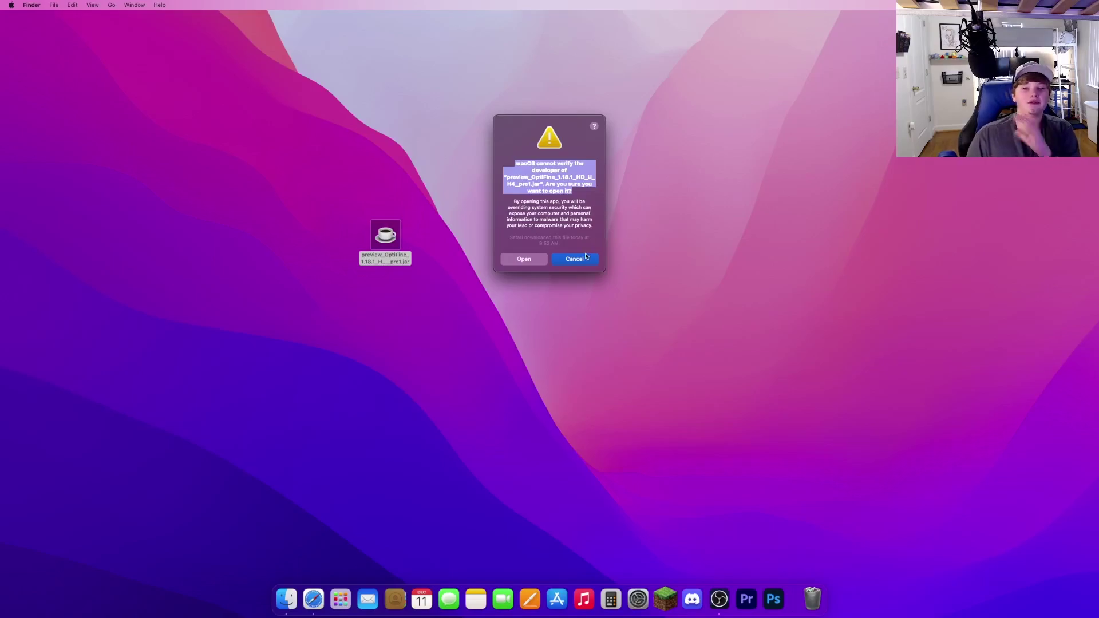
pyautogui.click(533, 259)
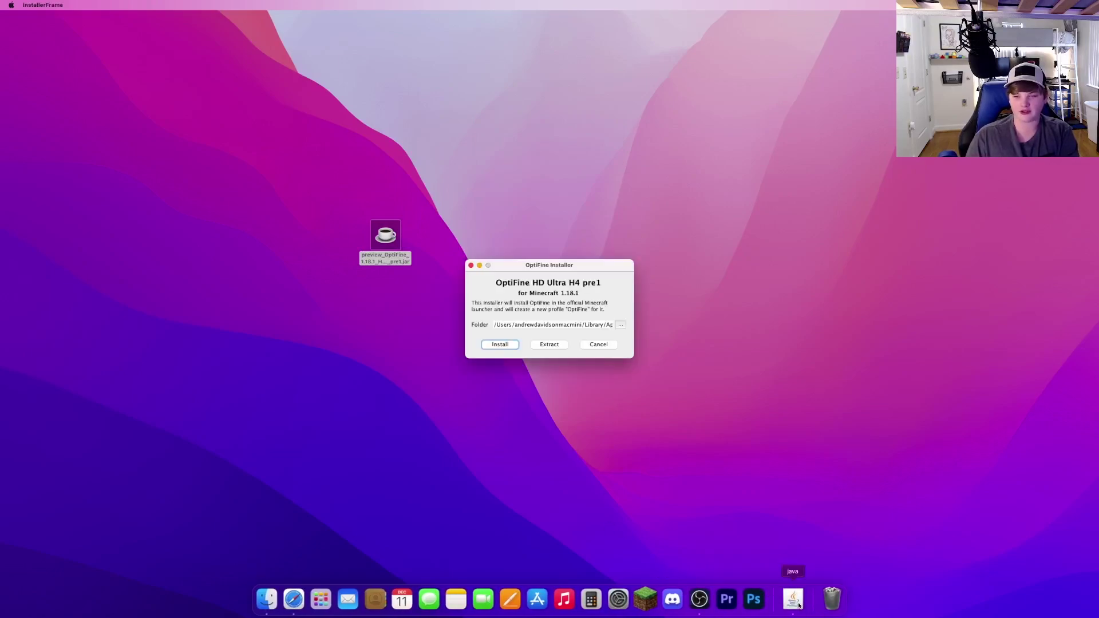
# - Install OptiFine HD Ultra H4 pre1 into the Minecraft folder and dismiss the success message with OK
pyautogui.moveTo(579, 267)
pyautogui.mouseDown()
pyautogui.moveTo(413, 147)
pyautogui.moveTo(424, 127)
pyautogui.mouseUp()
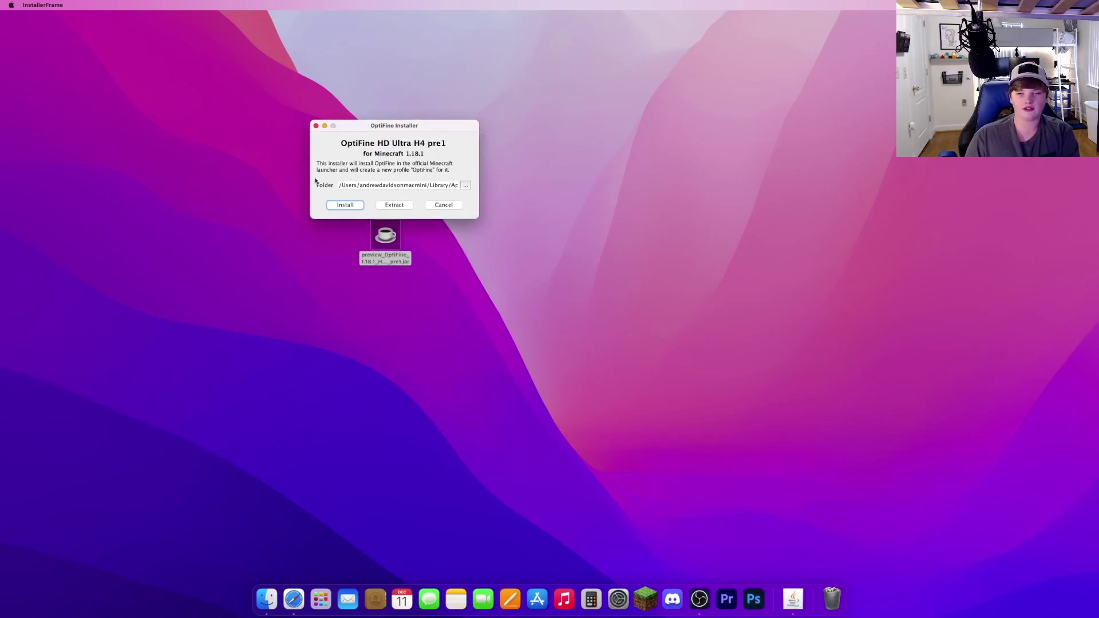
pyautogui.click(353, 208)
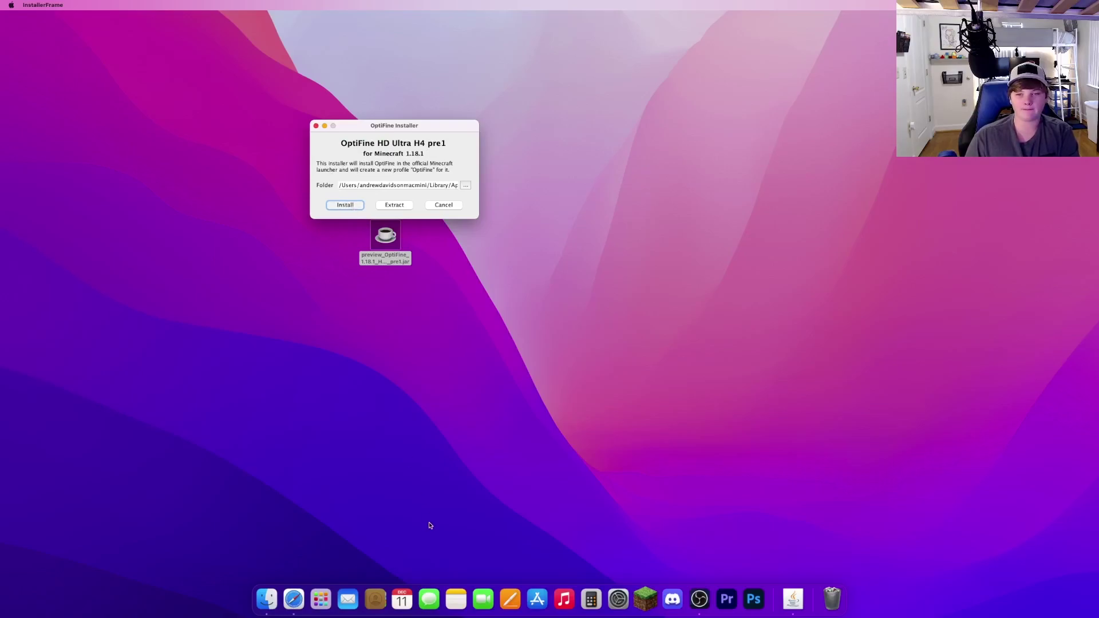
pyautogui.moveTo(584, 264)
pyautogui.mouseDown()
pyautogui.moveTo(311, 193)
pyautogui.moveTo(235, 146)
pyautogui.mouseUp()
pyautogui.click(254, 200)
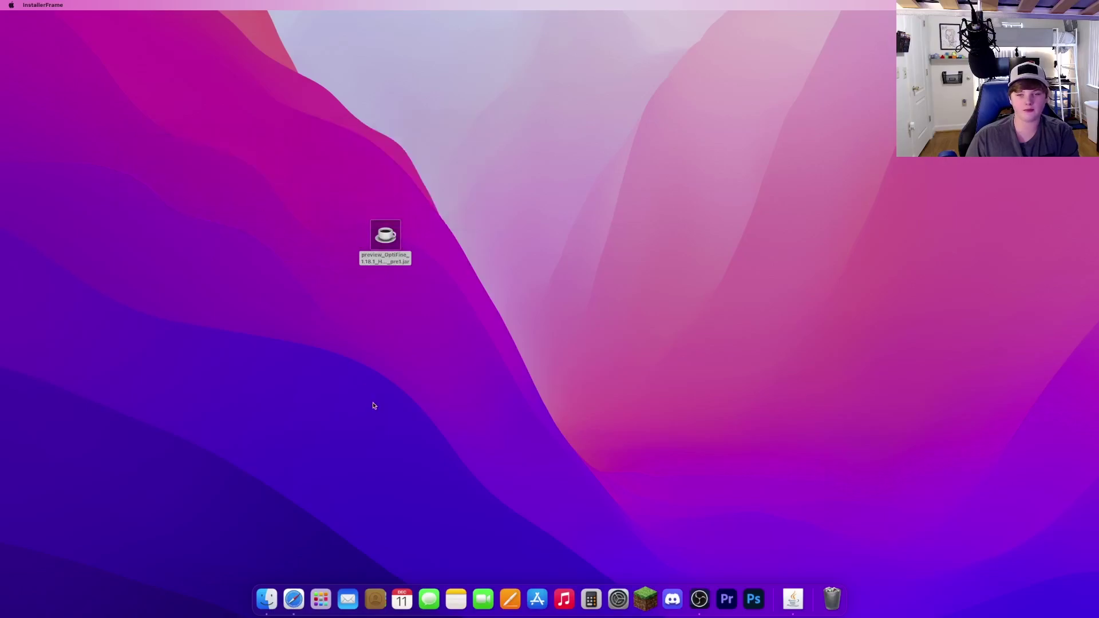
# - Reach the hidden user Library via Finder's Go menu and open Application Support
pyautogui.click(263, 597)
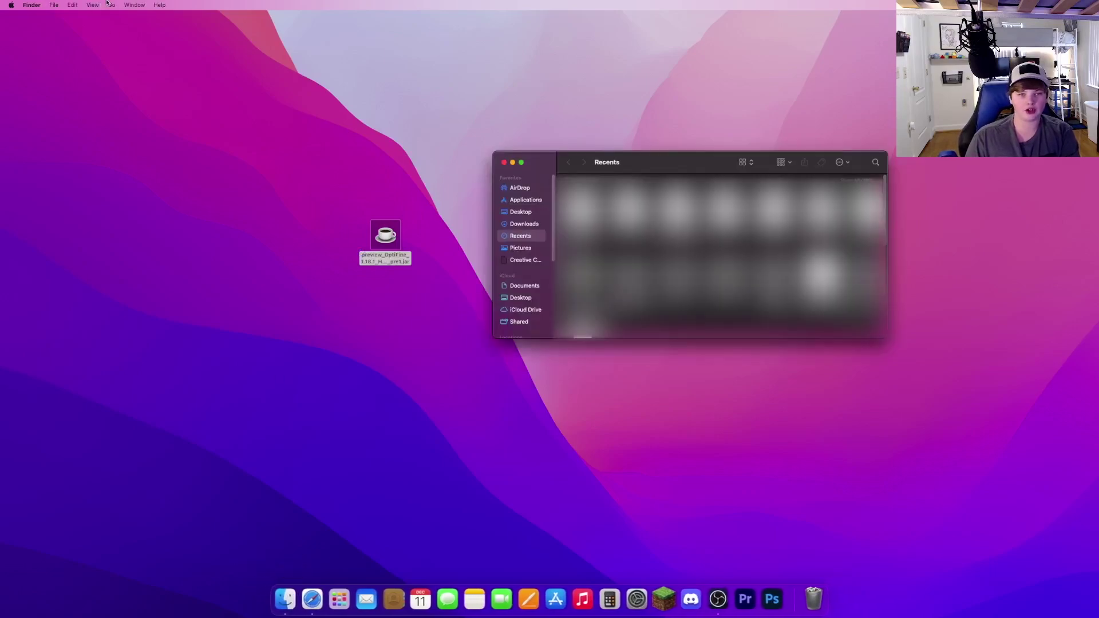
pyautogui.click(112, 4)
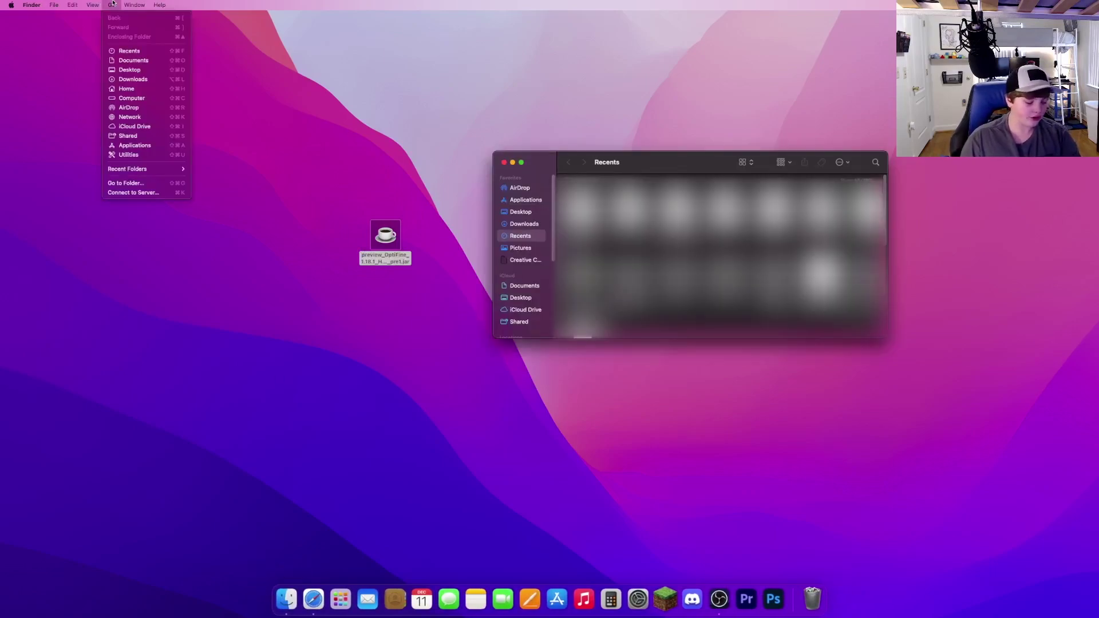
pyautogui.press('alt')
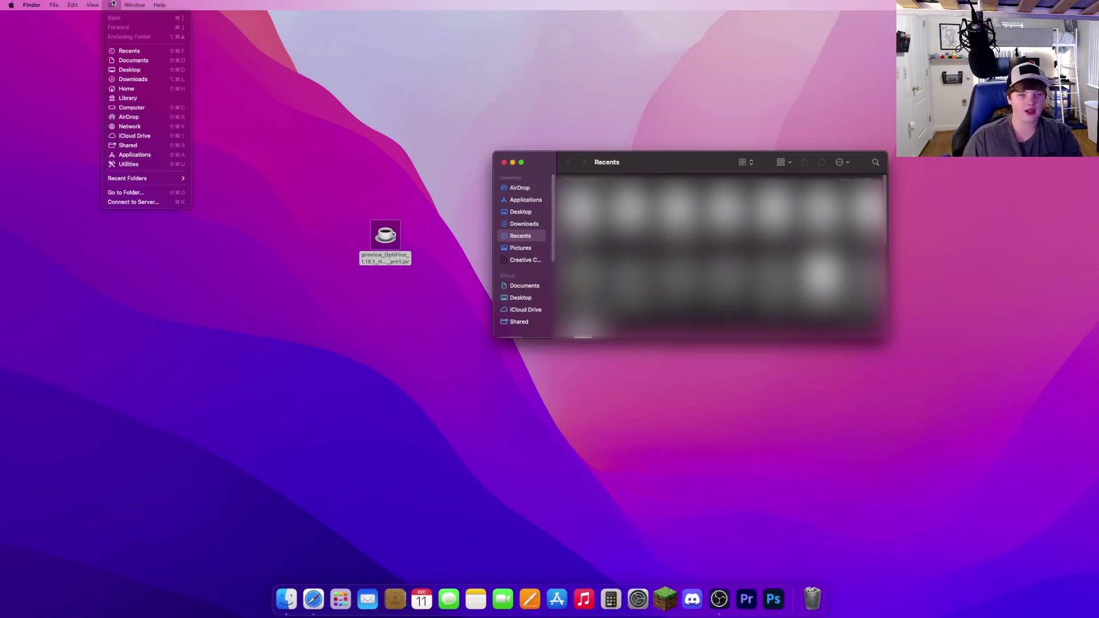
pyautogui.click(143, 100)
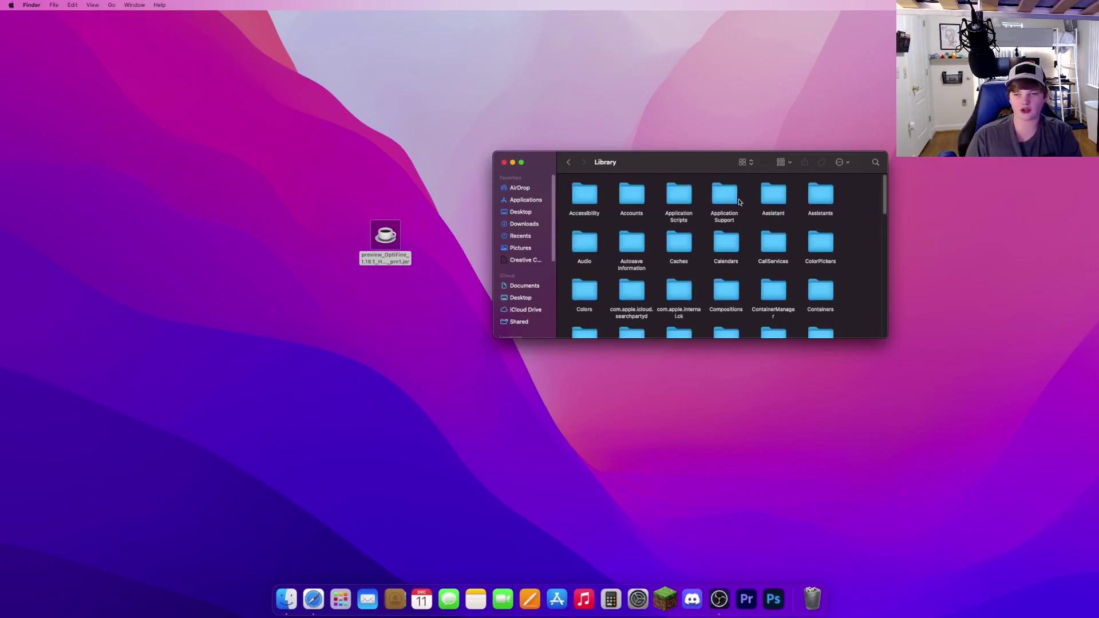
pyautogui.click(716, 190)
pyautogui.doubleClick(716, 191)
# - Open minecraft > mods and move the OptiFine jar into it, confirming the move
pyautogui.scroll(-5, 716, 191)
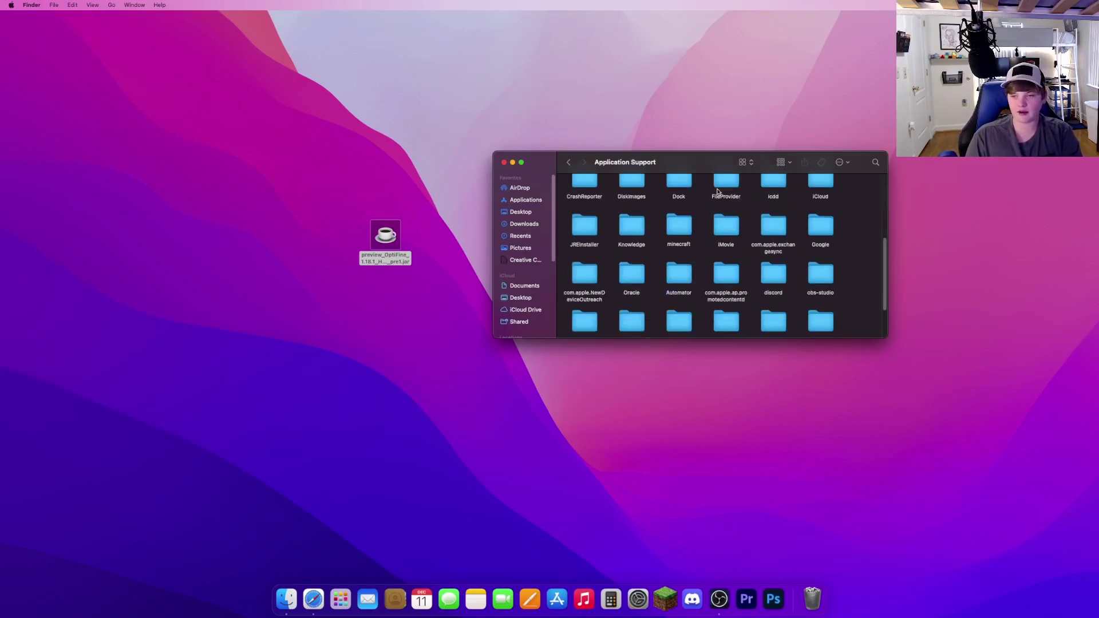
pyautogui.scroll(-2, 752, 256)
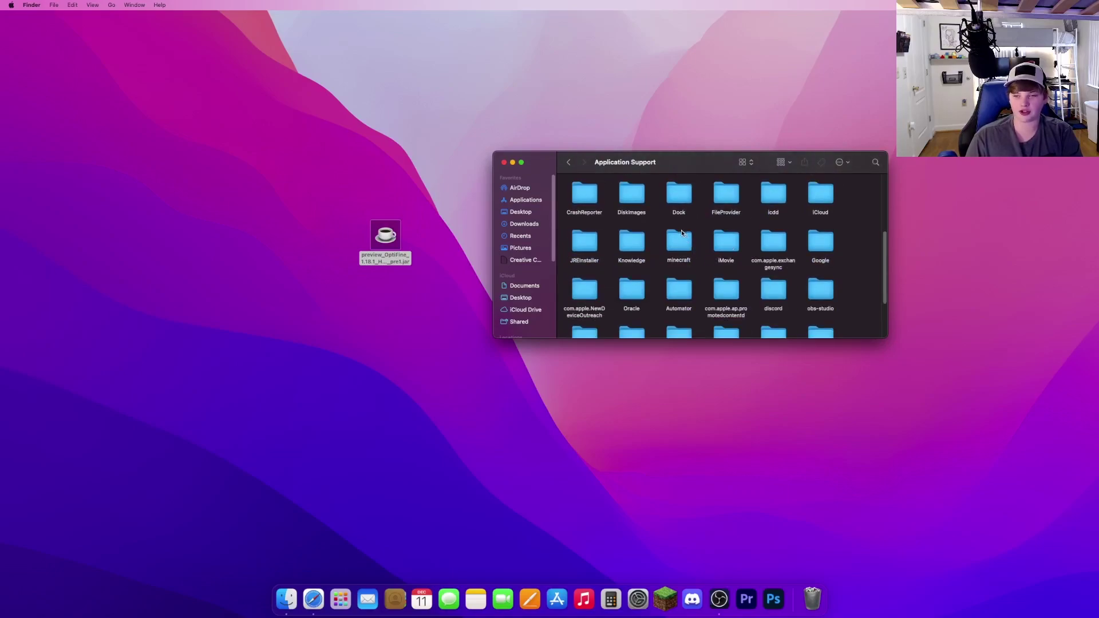
pyautogui.click(681, 232)
pyautogui.doubleClick(682, 234)
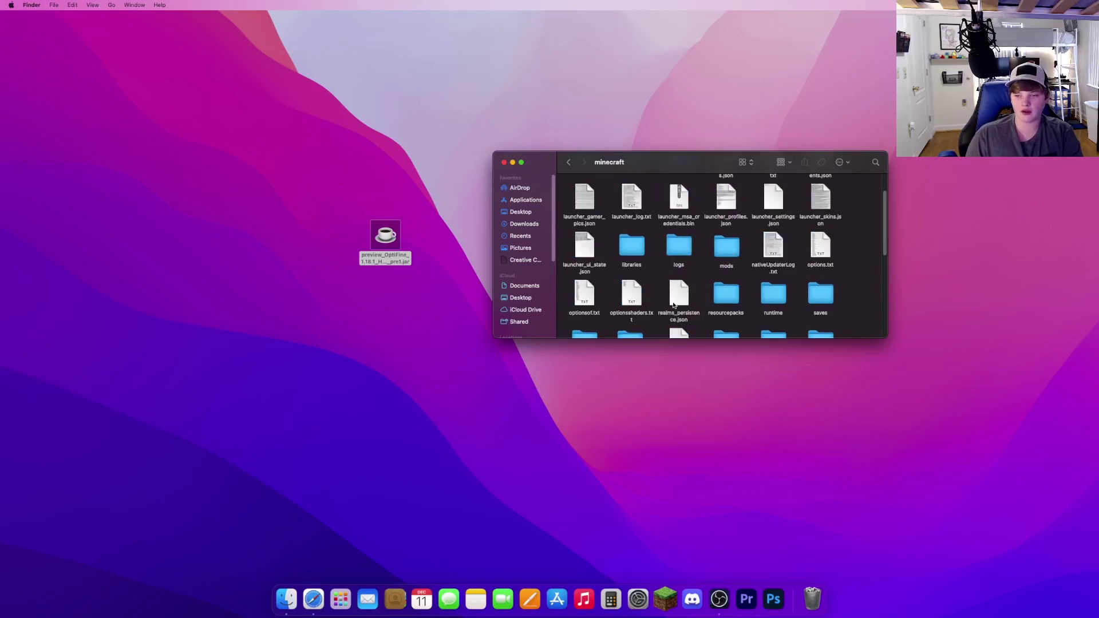
pyautogui.scroll(-2, 707, 244)
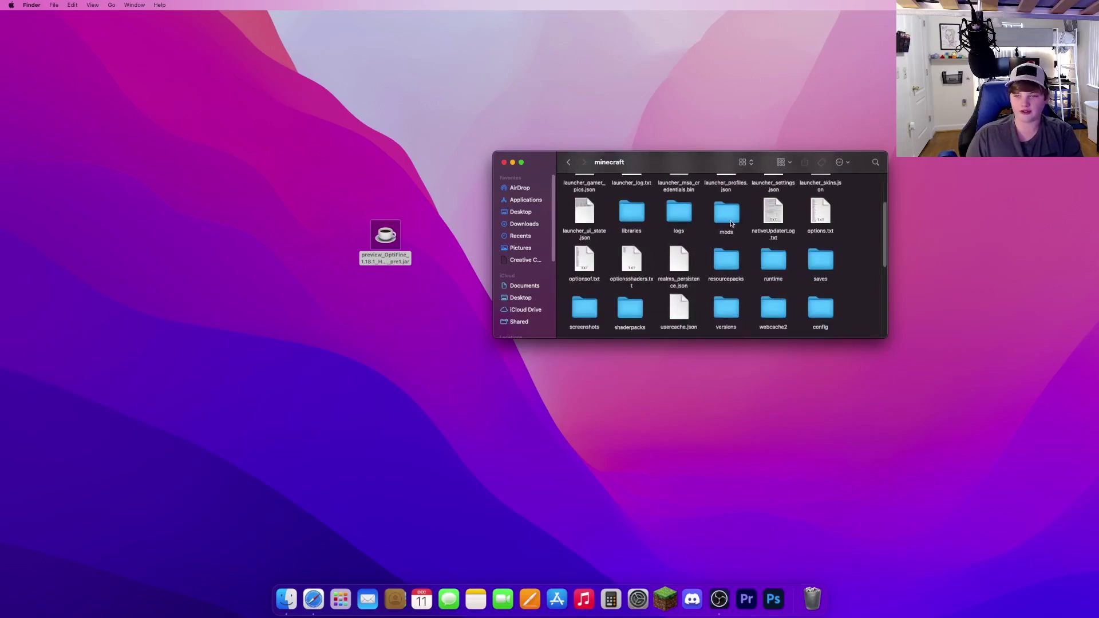
pyautogui.doubleClick(730, 221)
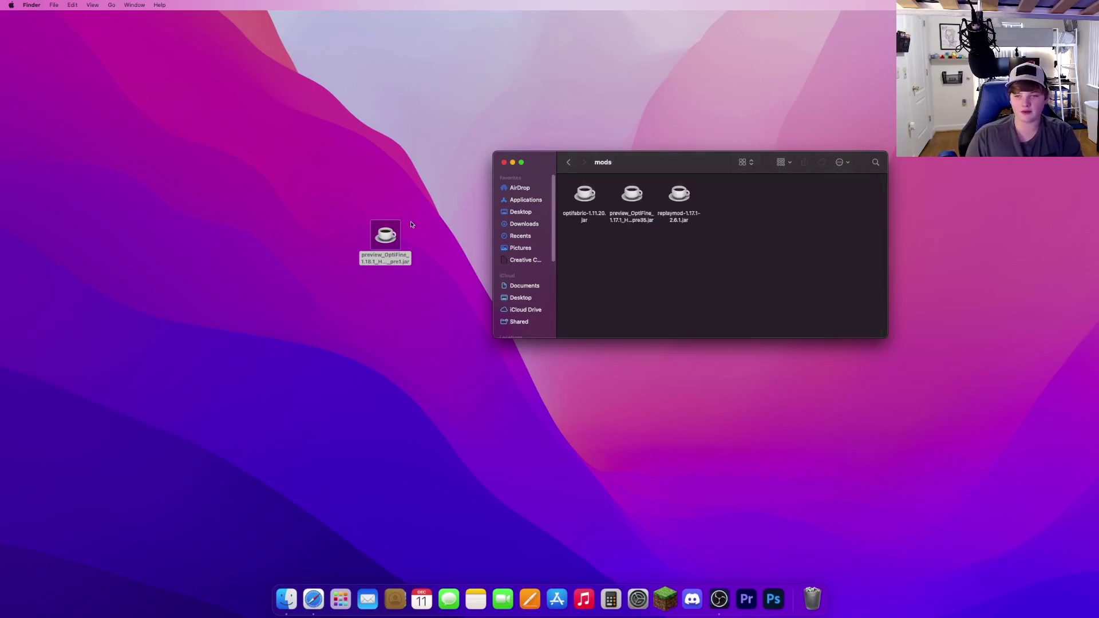
pyautogui.moveTo(388, 235)
pyautogui.mouseDown()
pyautogui.moveTo(524, 371)
pyautogui.moveTo(734, 191)
pyautogui.moveTo(738, 201)
pyautogui.mouseUp()
pyautogui.click(582, 224)
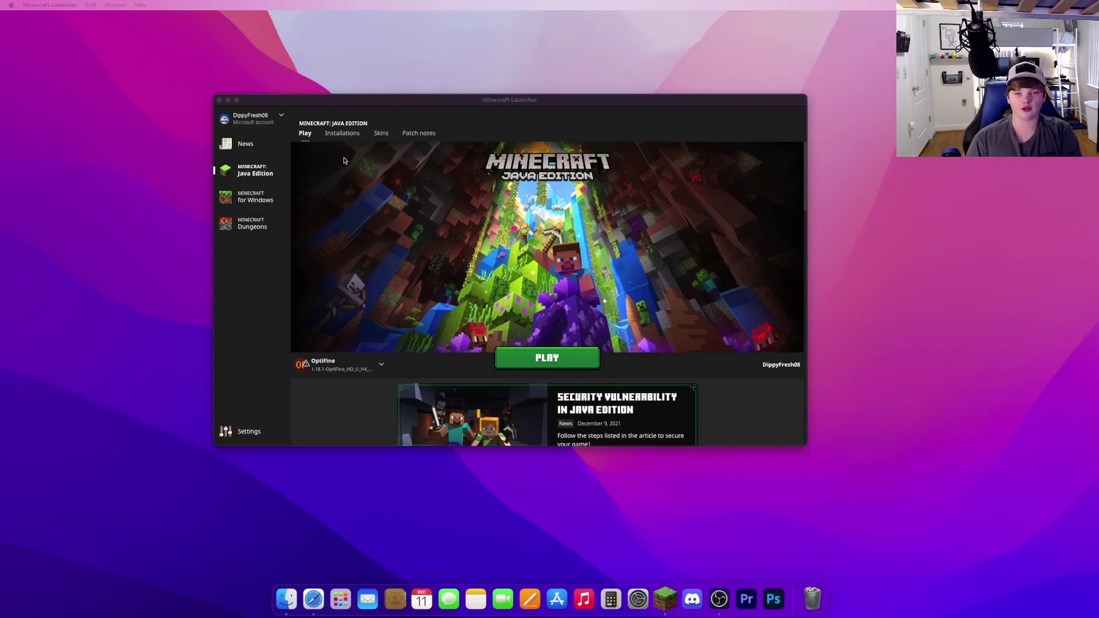
# - From the launcher's Installations list, start a new installation, defaulting to Latest release 1.18.1
pyautogui.click(338, 134)
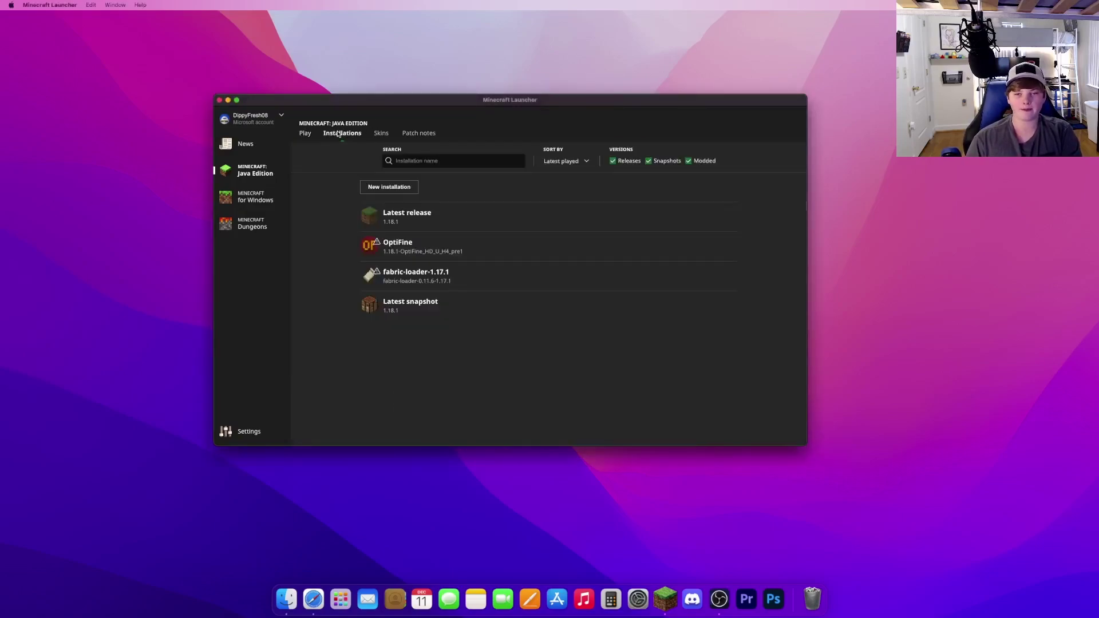
pyautogui.moveTo(438, 244)
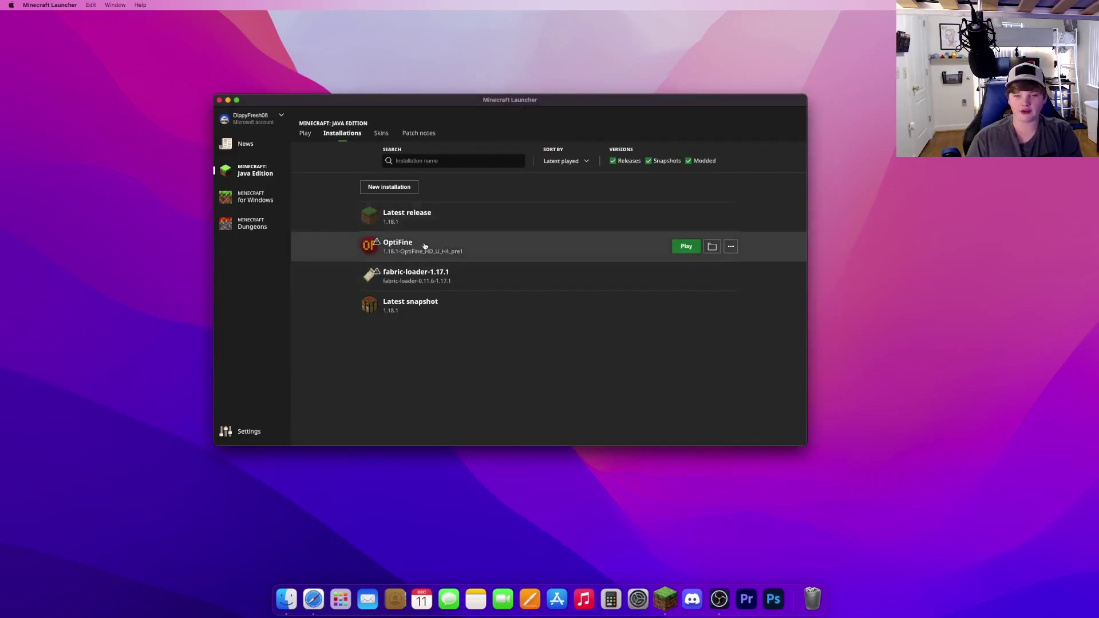
pyautogui.click(415, 187)
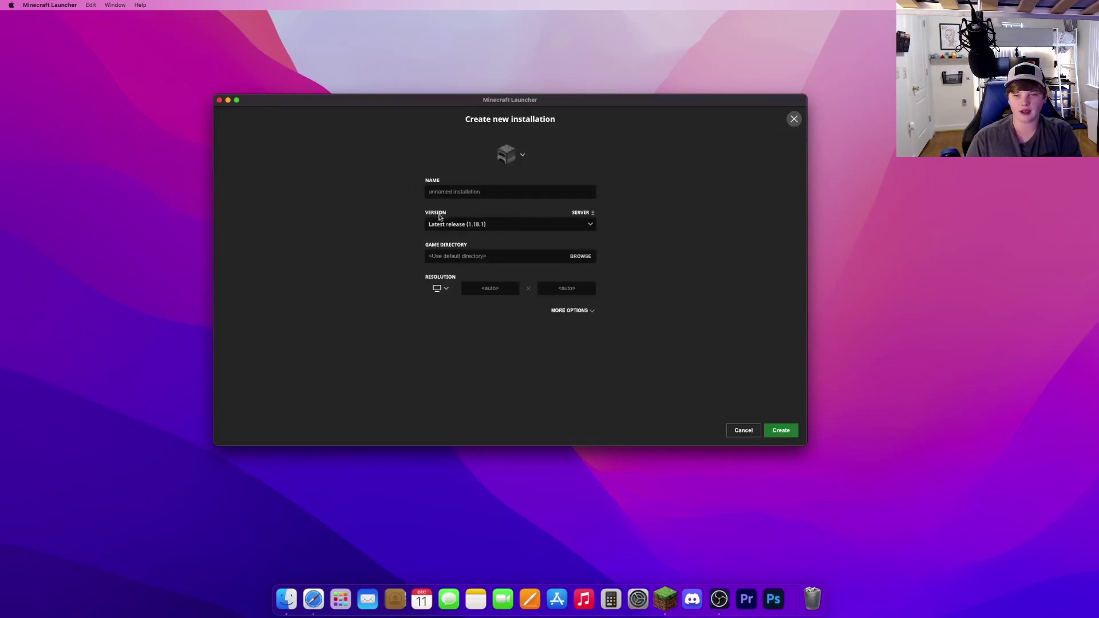
# - Create an installation on release 1.18.1-OptiFine_HD_U_H4_pre1 and return to the Play page
pyautogui.click(590, 227)
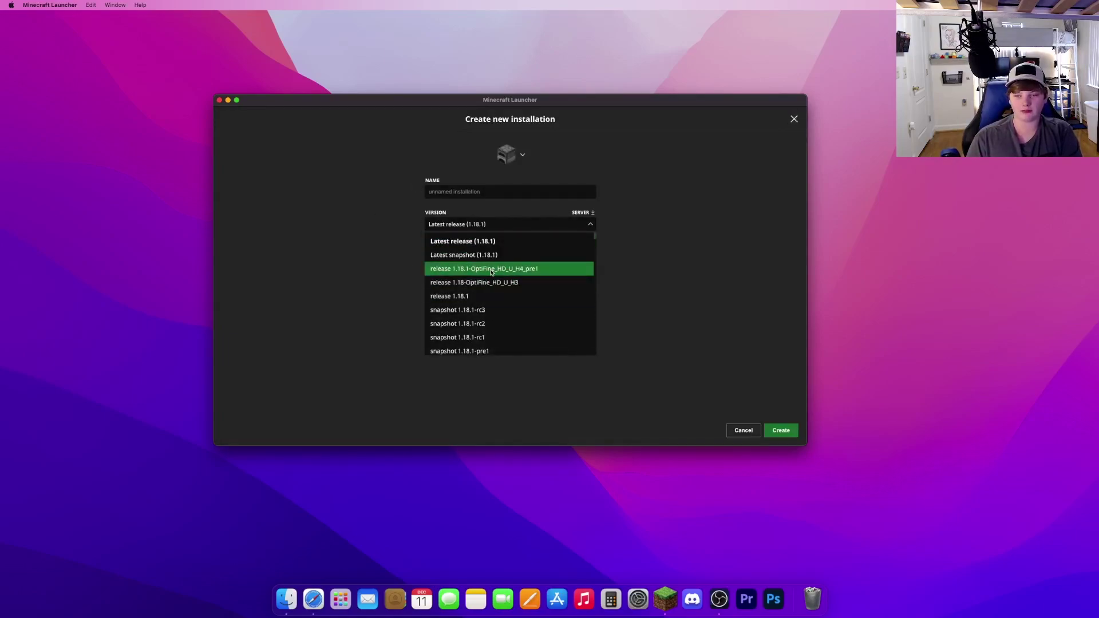
pyautogui.click(524, 271)
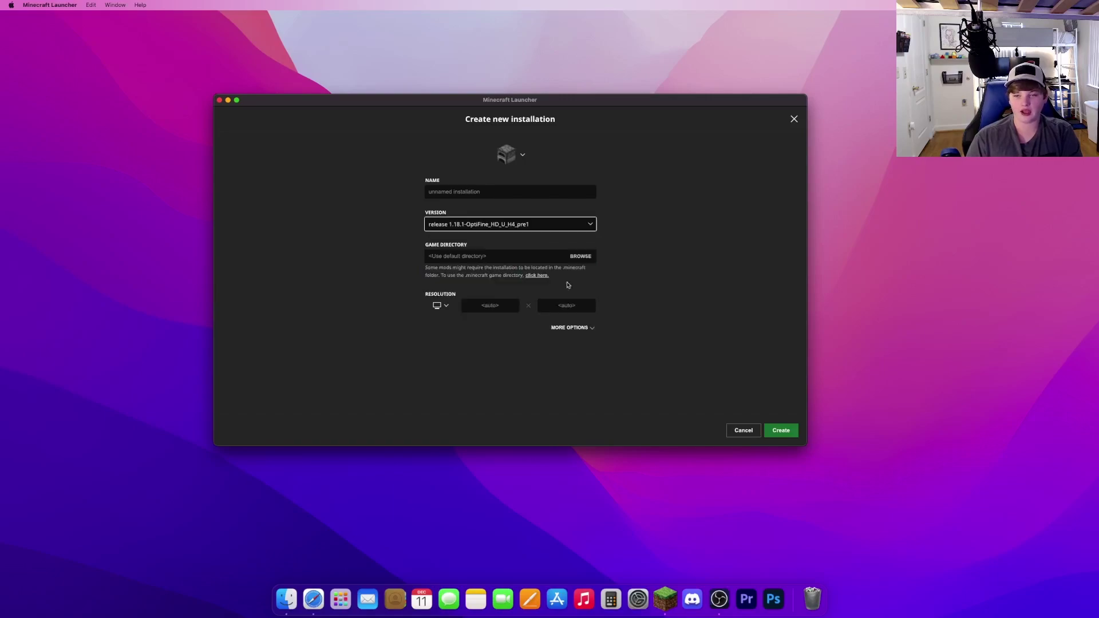
pyautogui.click(790, 434)
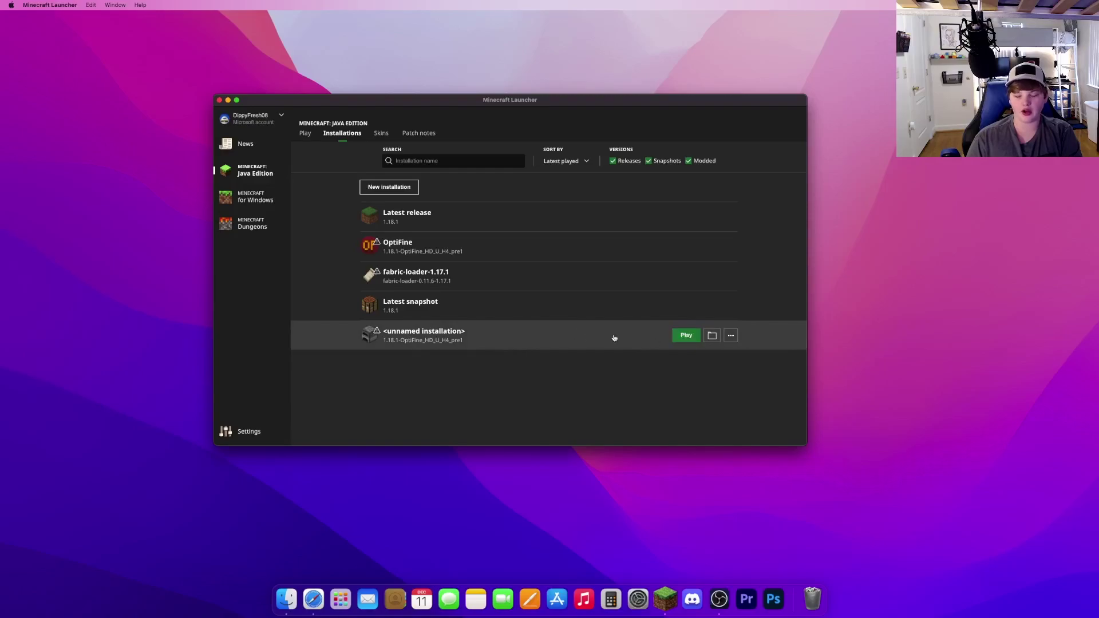
pyautogui.click(306, 133)
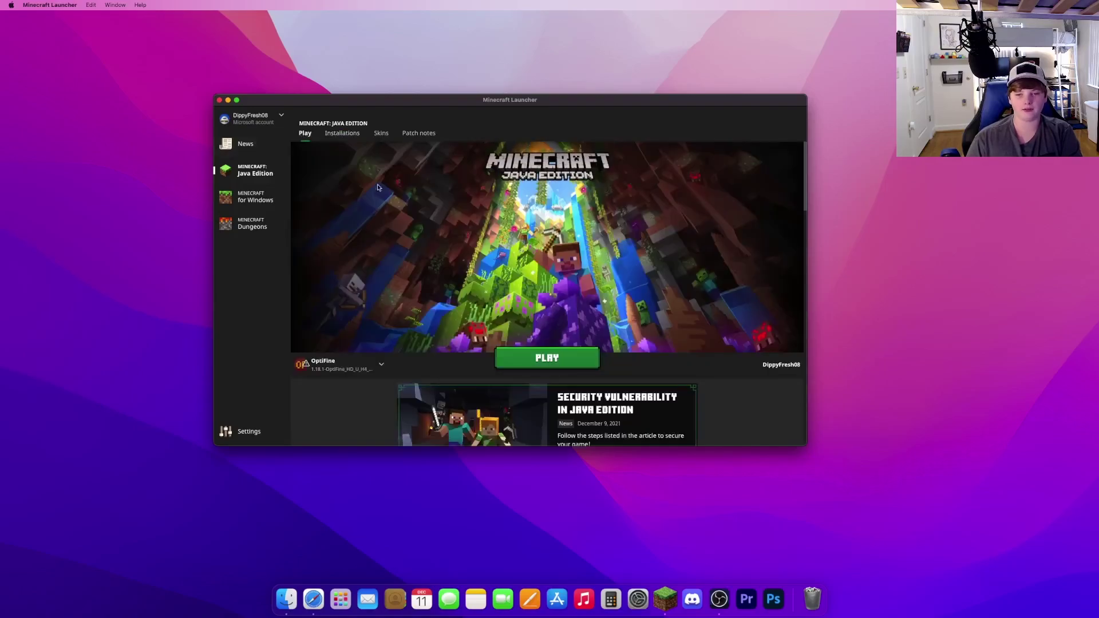